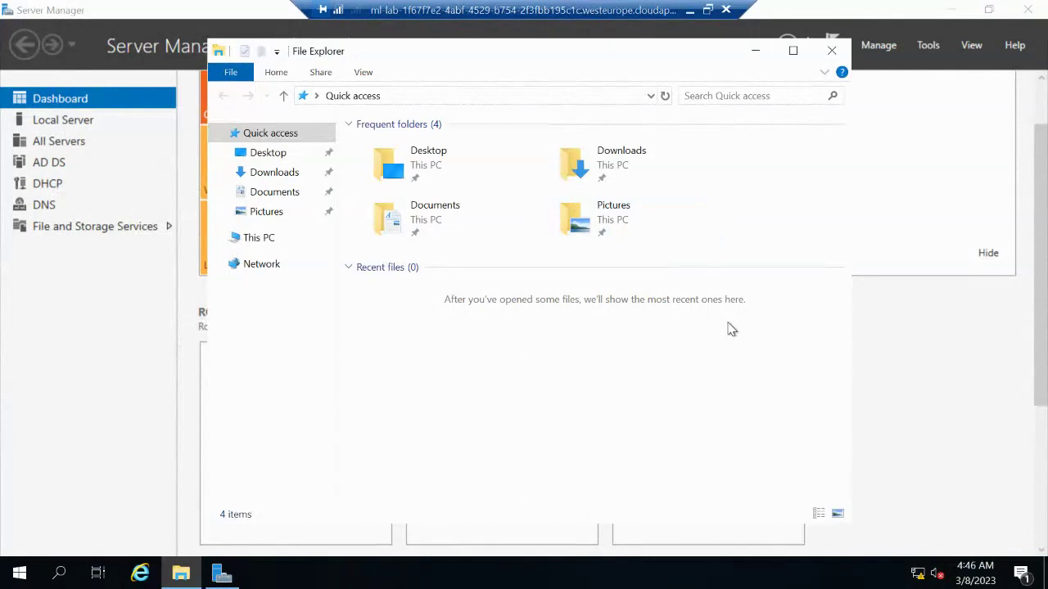
# Close File Explorer and launch Active Directory Users and Computers from Server Manager's Tools menu
pyautogui.click(831, 51)
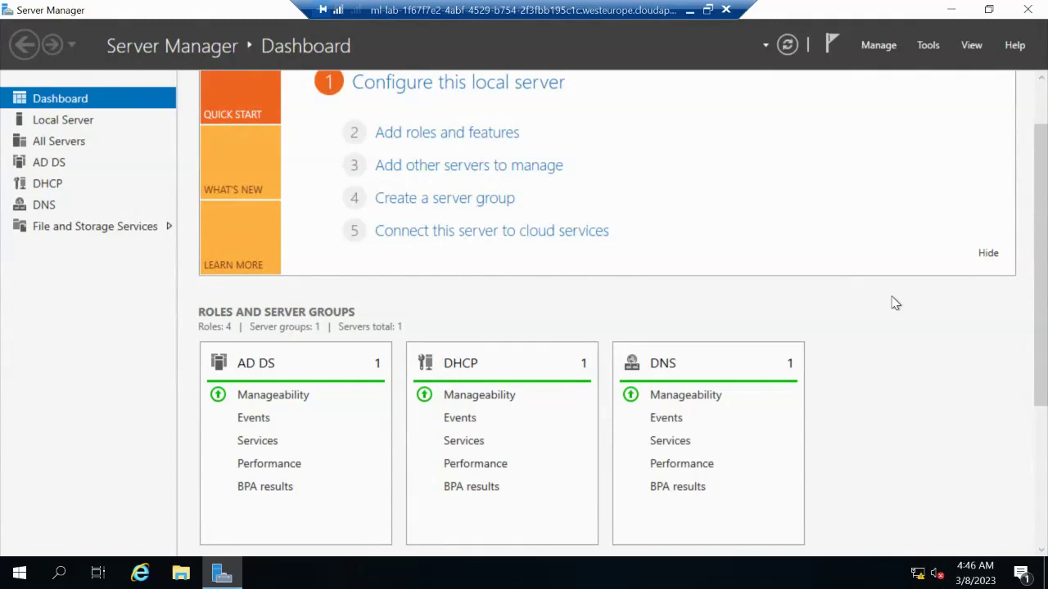
pyautogui.click(922, 50)
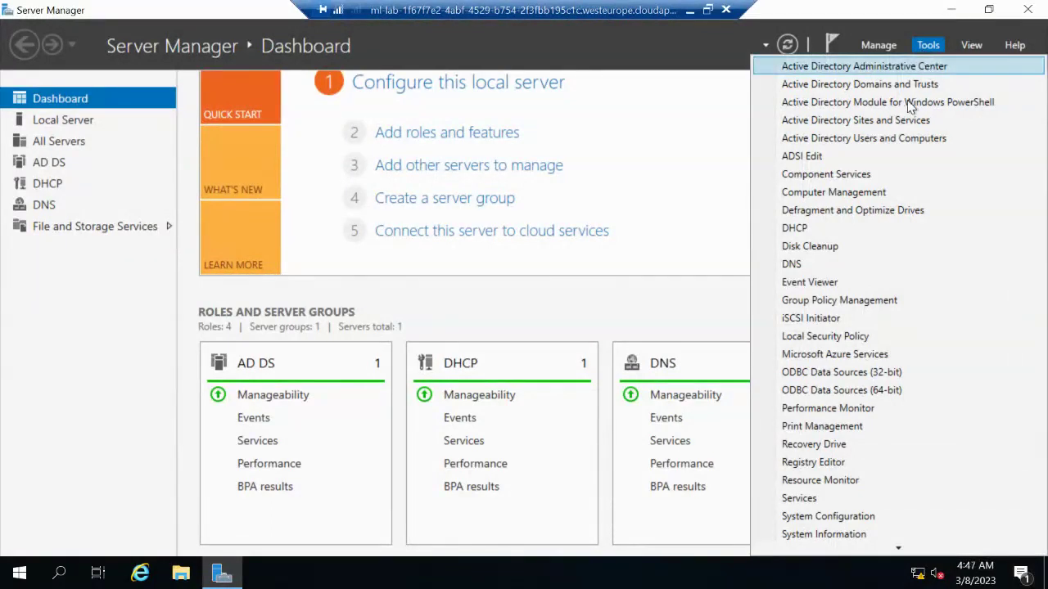
pyautogui.click(889, 140)
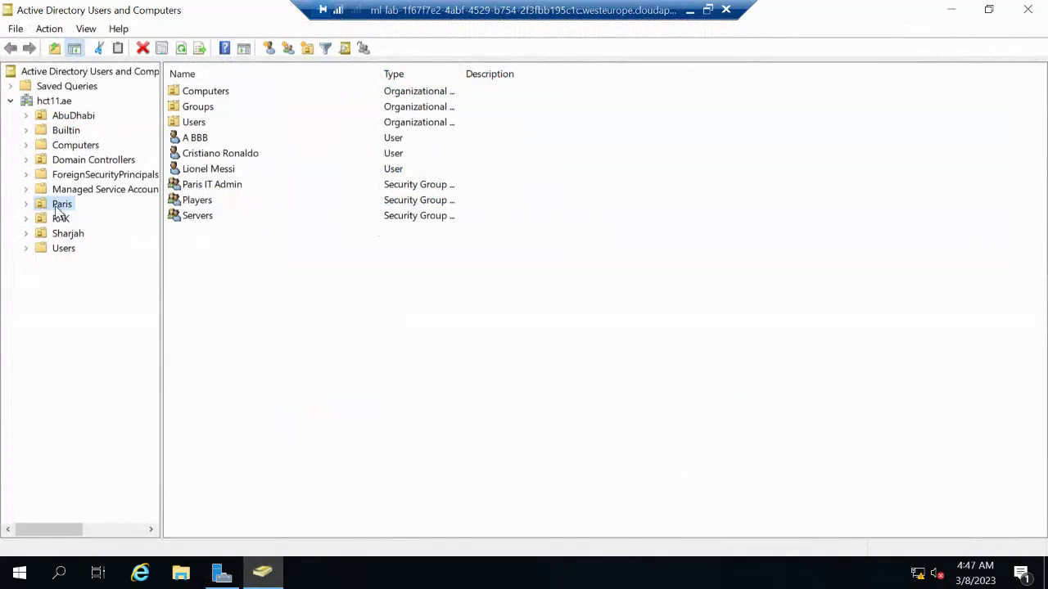
# Start a new user in Paris with first name 's', last name 'student' and logon name 'ss'
pyautogui.rightClick(56, 206)
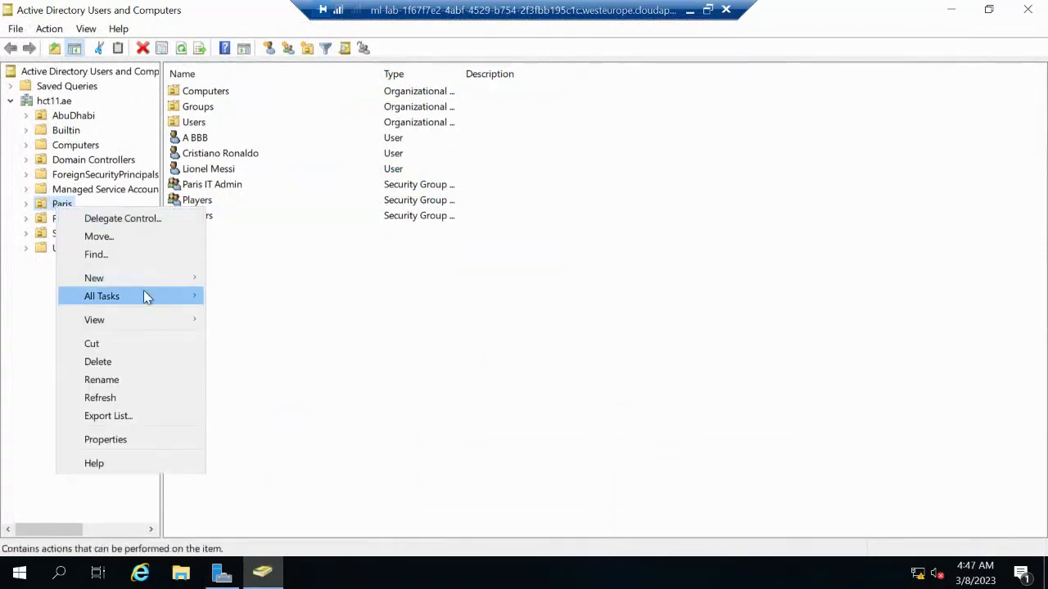
pyautogui.moveTo(149, 280)
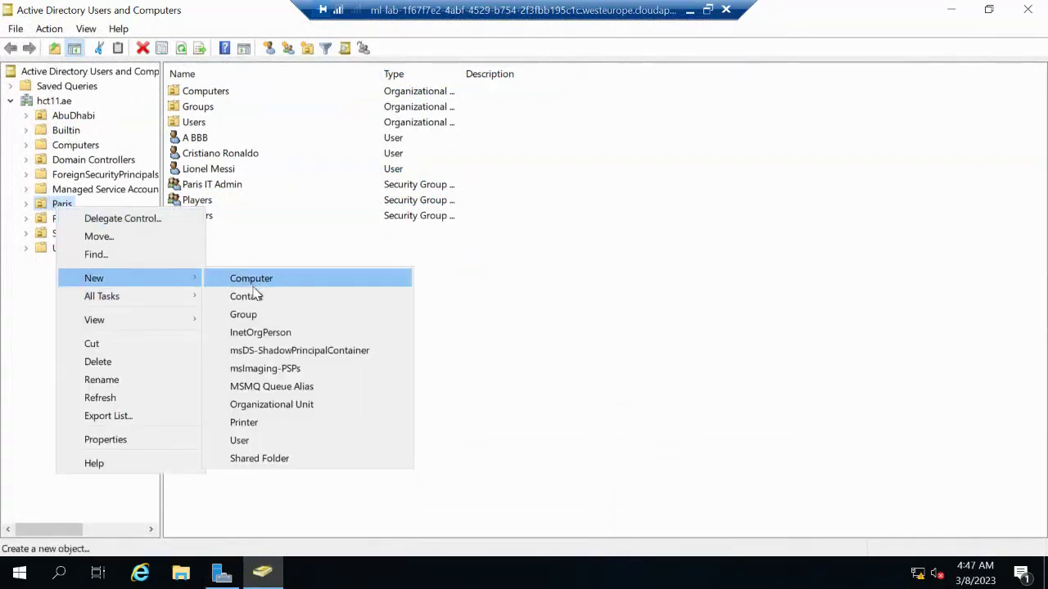
pyautogui.click(257, 446)
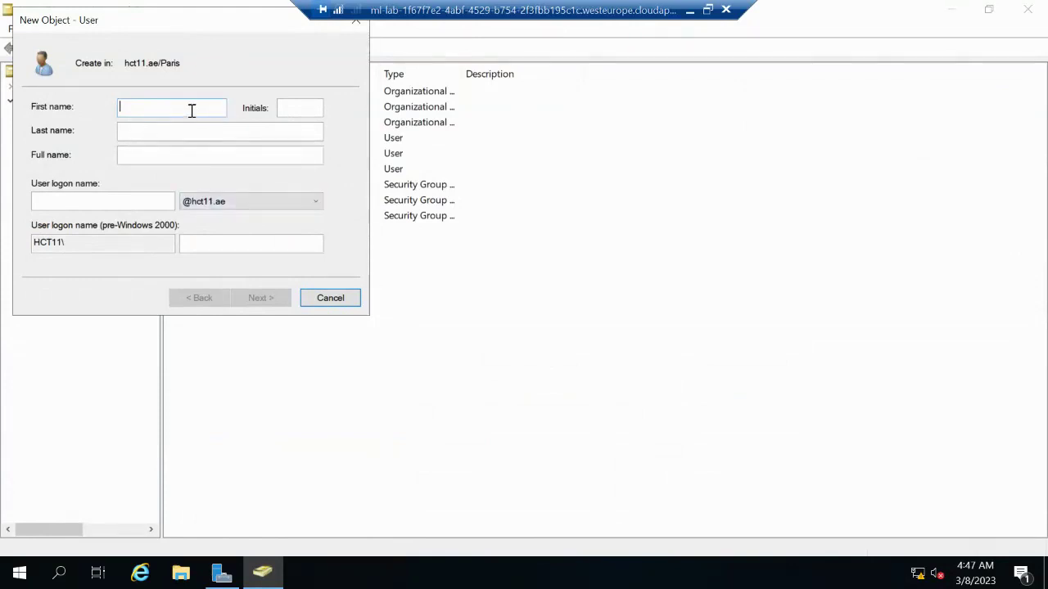
pyautogui.write('student')
pyautogui.click(171, 129)
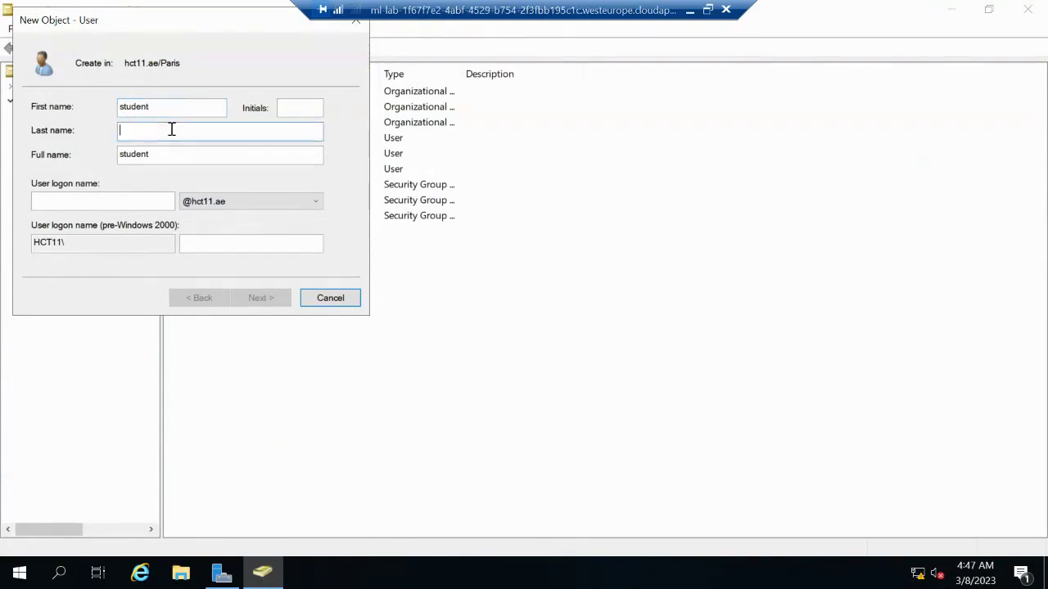
pyautogui.write('s')
pyautogui.click(112, 201)
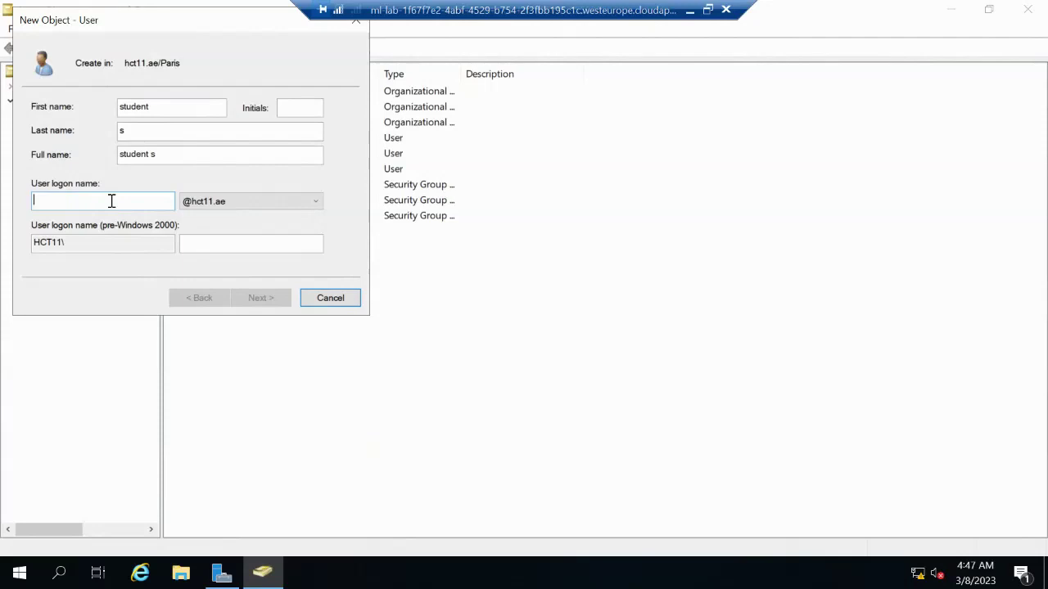
pyautogui.write('ss')
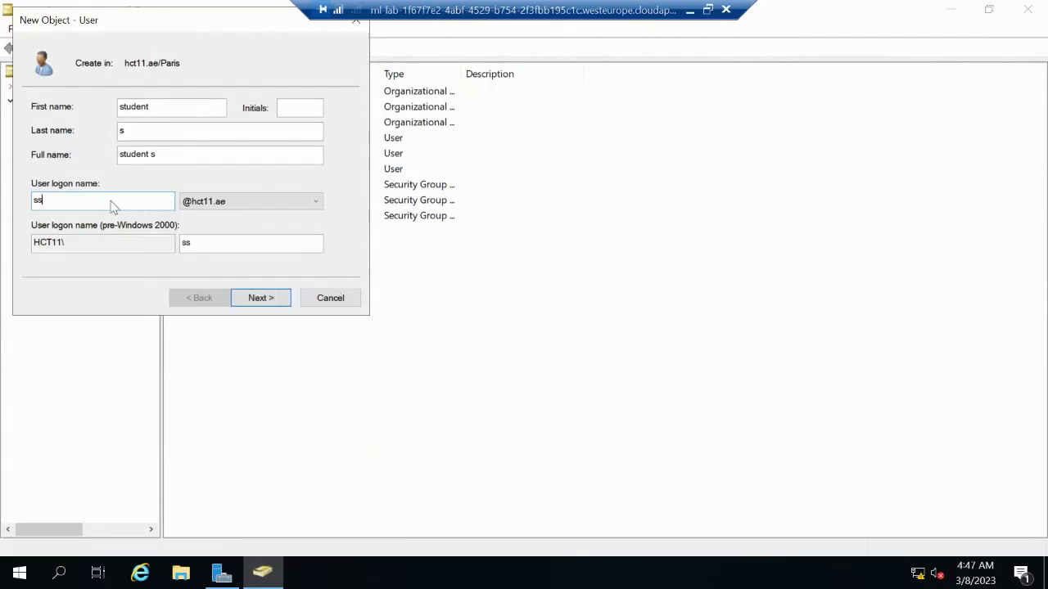
# Set and confirm the account password, clear 'must change password at next logon', and finish
pyautogui.click(262, 298)
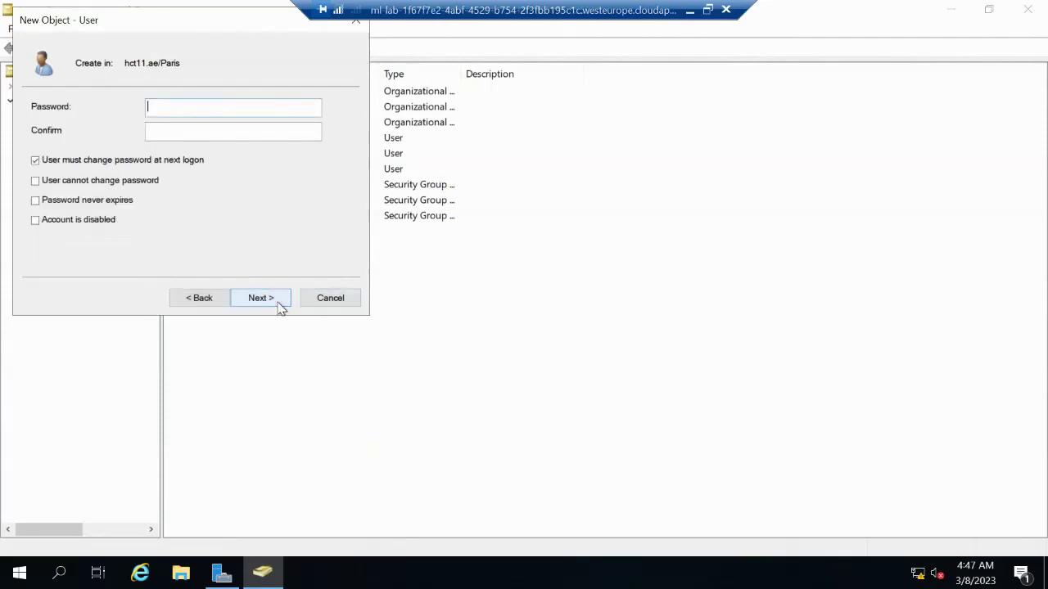
pyautogui.click(36, 160)
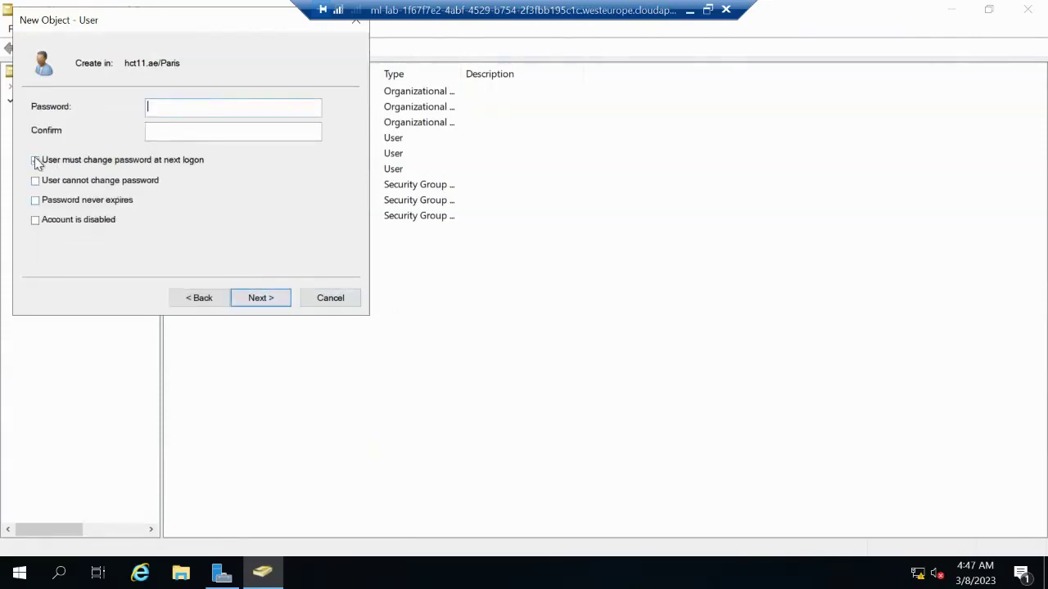
pyautogui.click(180, 108)
pyautogui.write('P')
pyautogui.write('a$$word')
pyautogui.press('Tab')
pyautogui.write('Pa$$w')
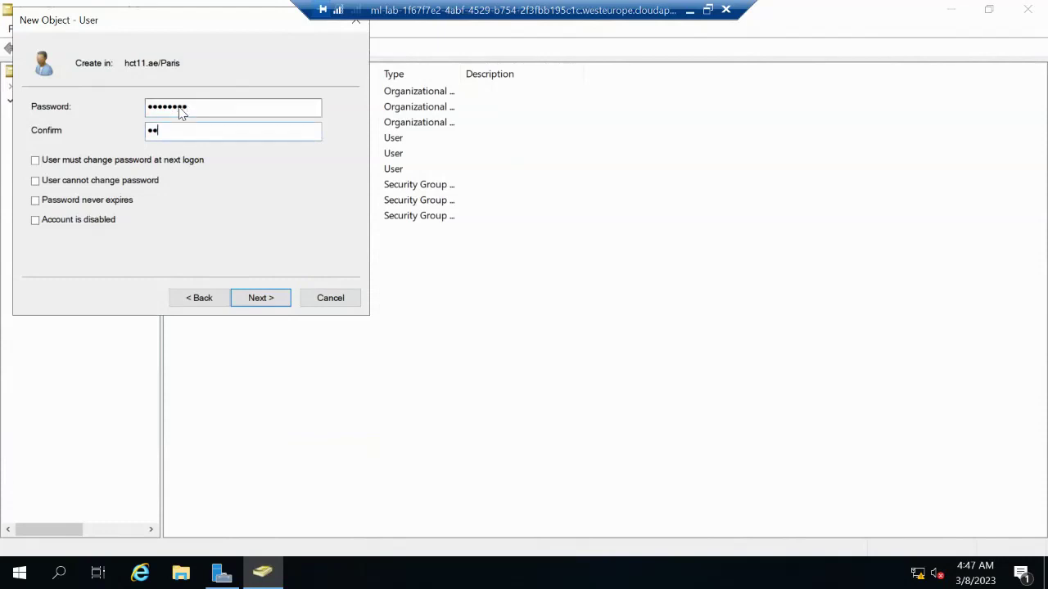
pyautogui.write('ord')
pyautogui.click(268, 298)
pyautogui.click(261, 298)
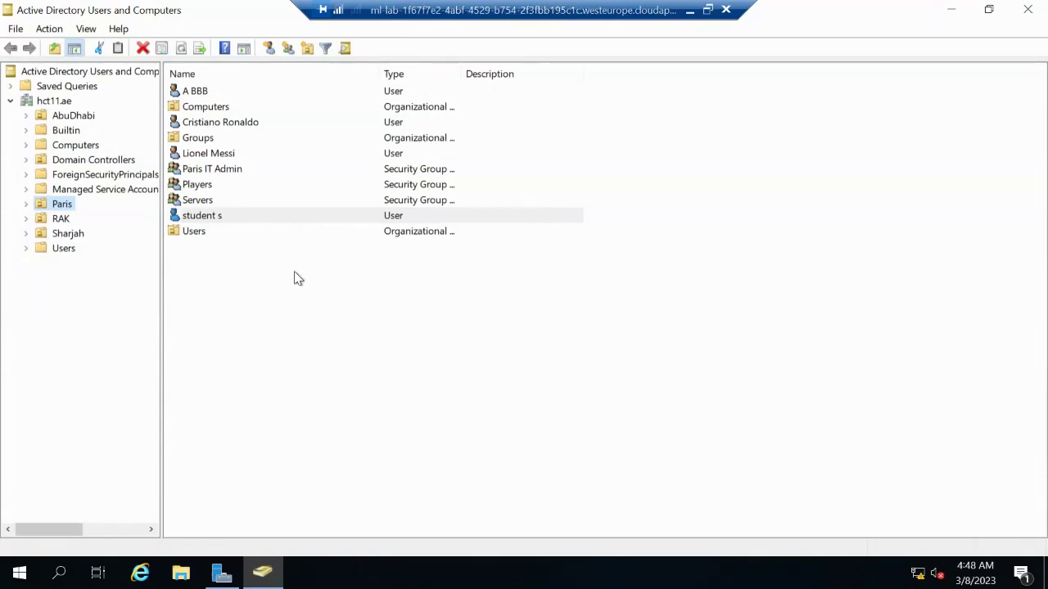
# Add a new group named salesDGG to Paris, keeping Global scope and Security type
pyautogui.rightClick(53, 206)
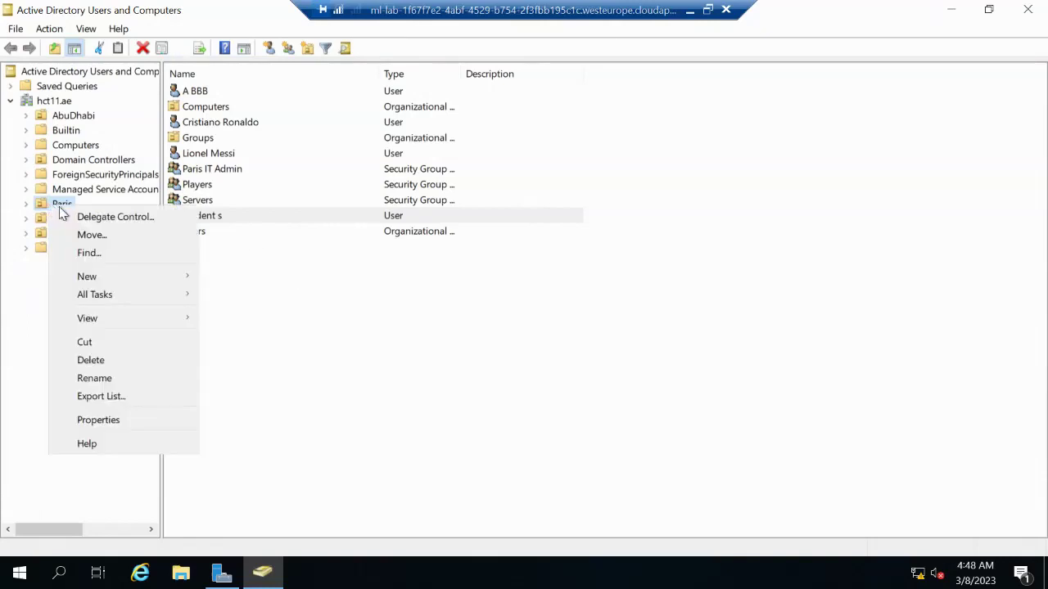
pyautogui.moveTo(142, 270)
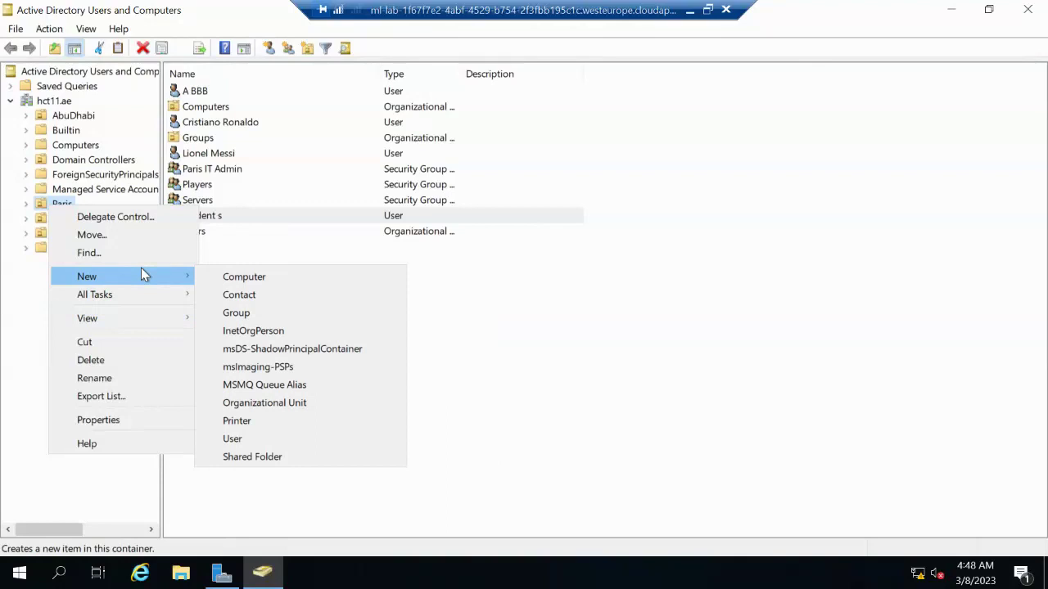
pyautogui.click(238, 313)
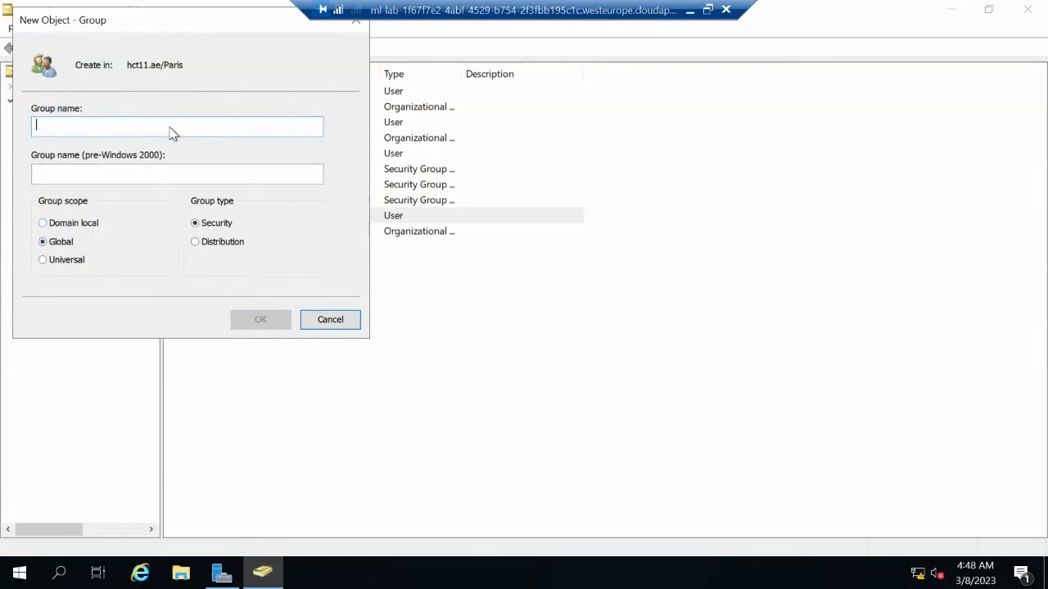
pyautogui.write('sales')
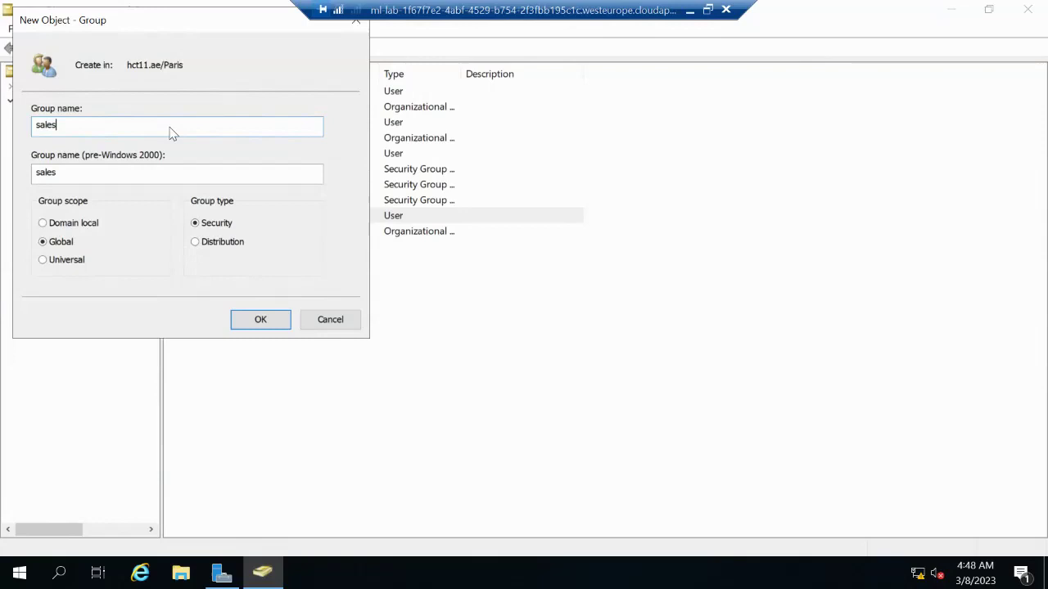
pyautogui.write('DGG')
pyautogui.click(259, 318)
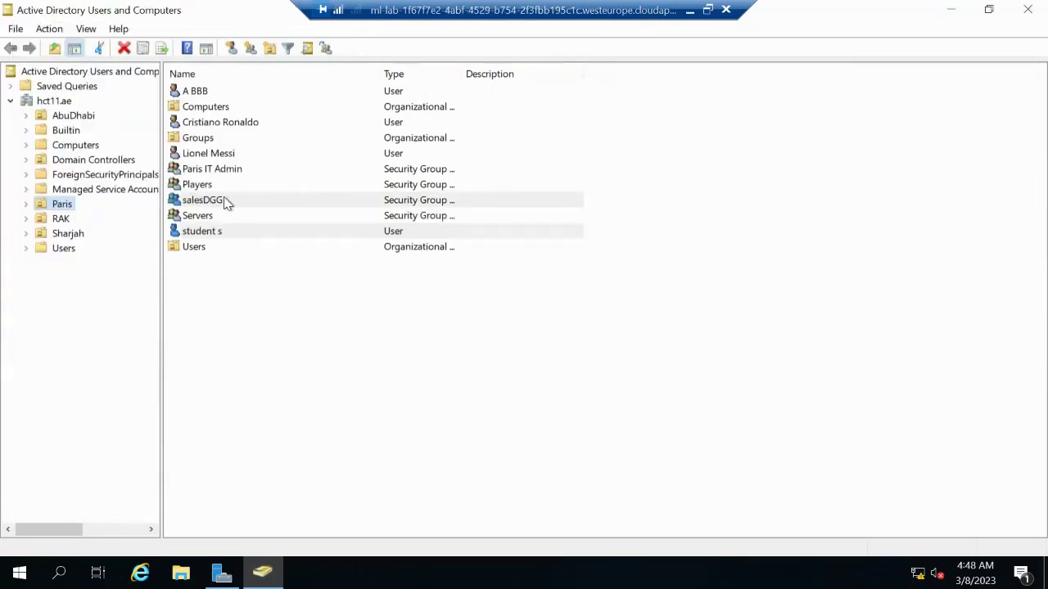
# Add salesDGG to student s's Member Of list, resolving the typed name 'sales', and save
pyautogui.click(217, 233)
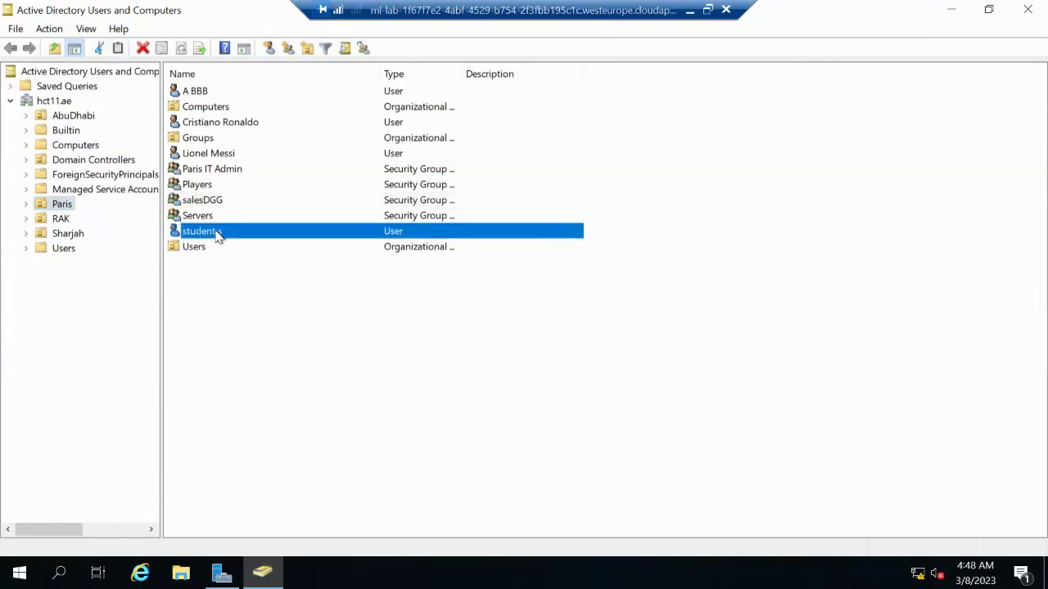
pyautogui.rightClick(217, 235)
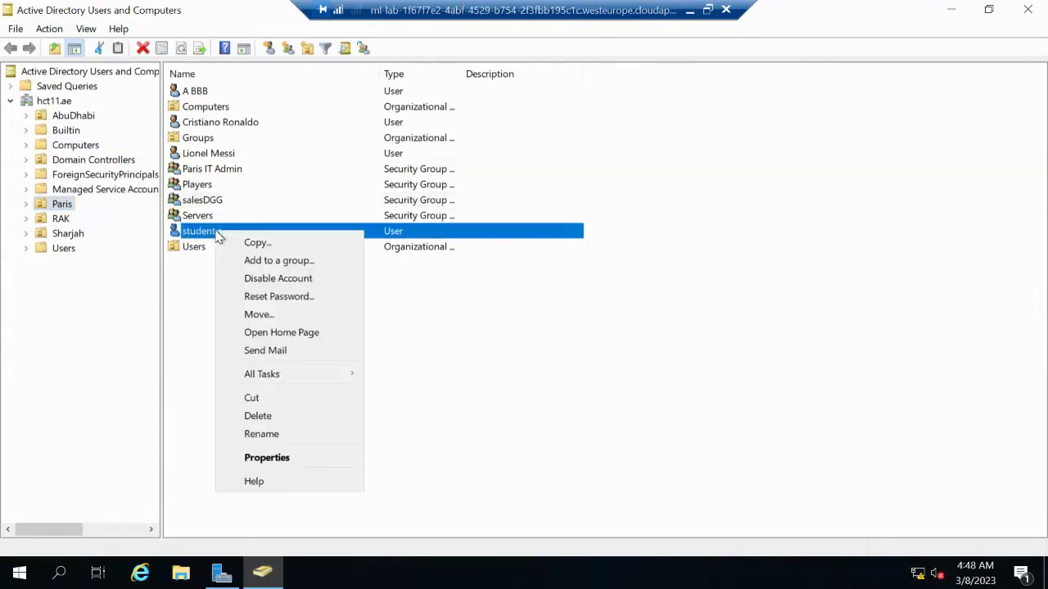
pyautogui.click(249, 464)
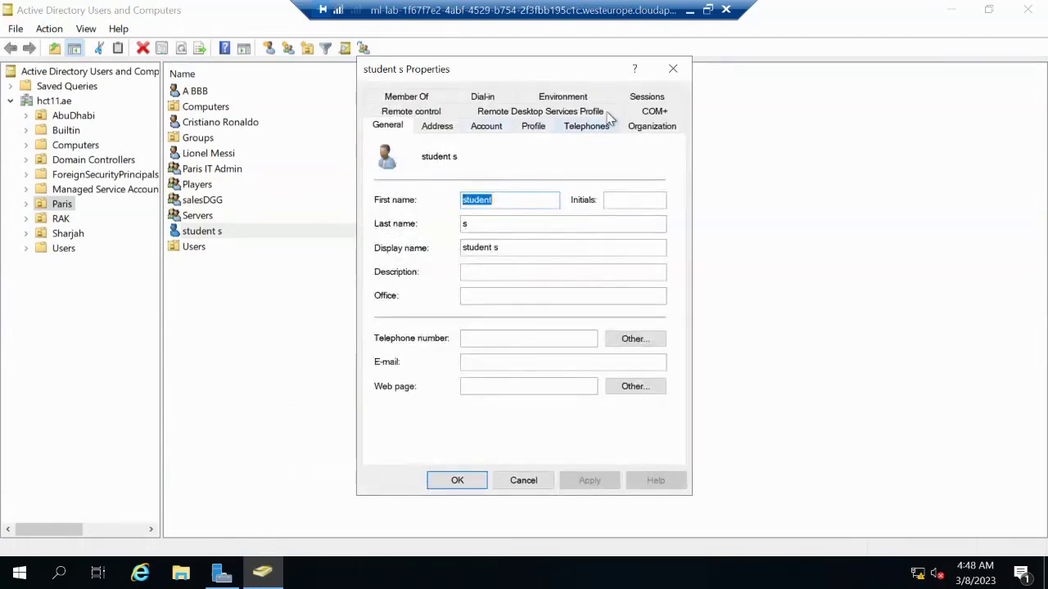
pyautogui.click(419, 96)
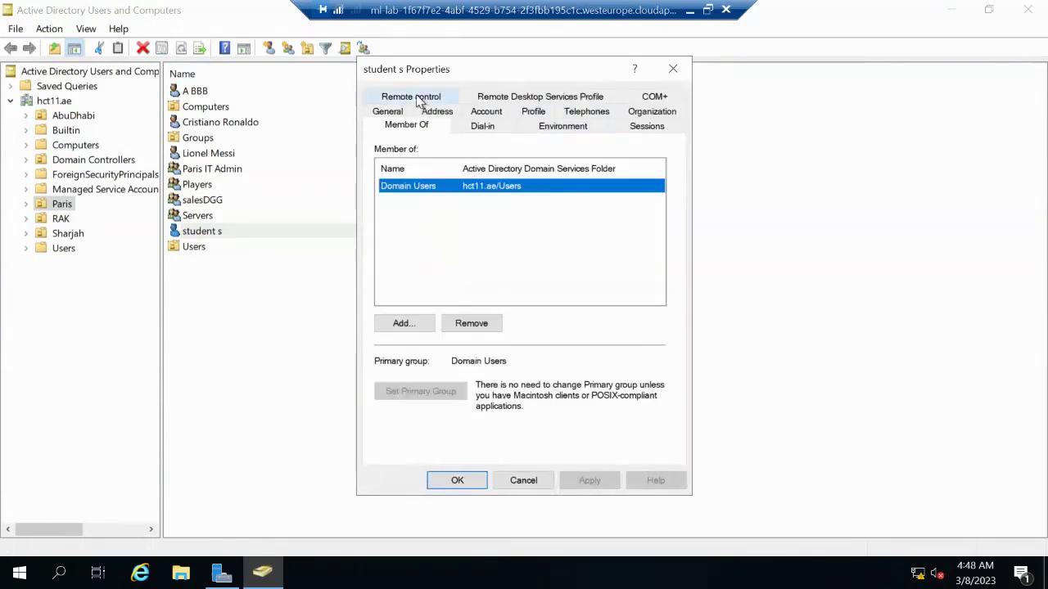
pyautogui.click(402, 323)
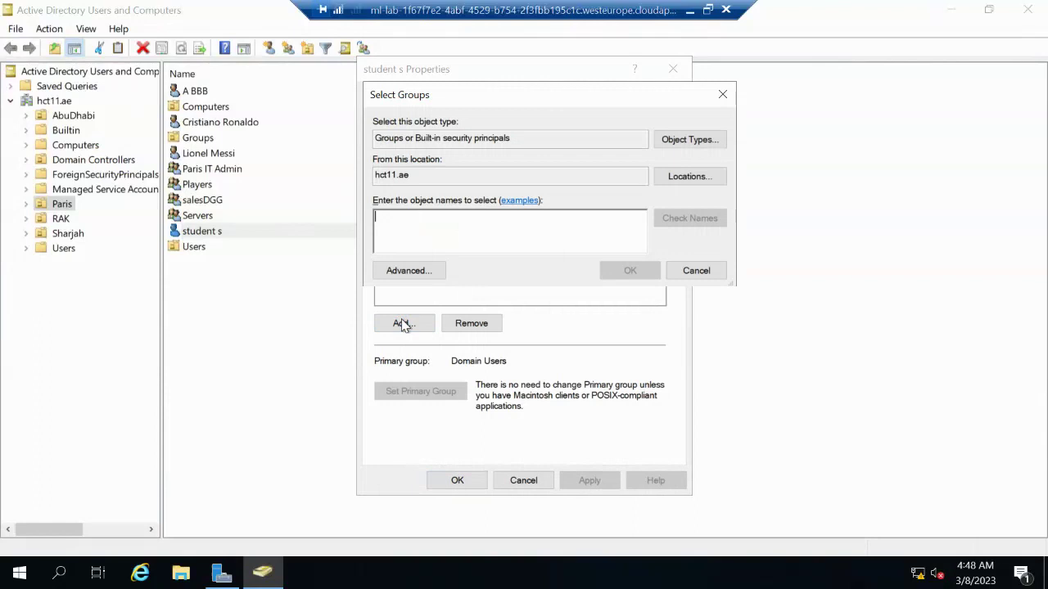
pyautogui.write('sales')
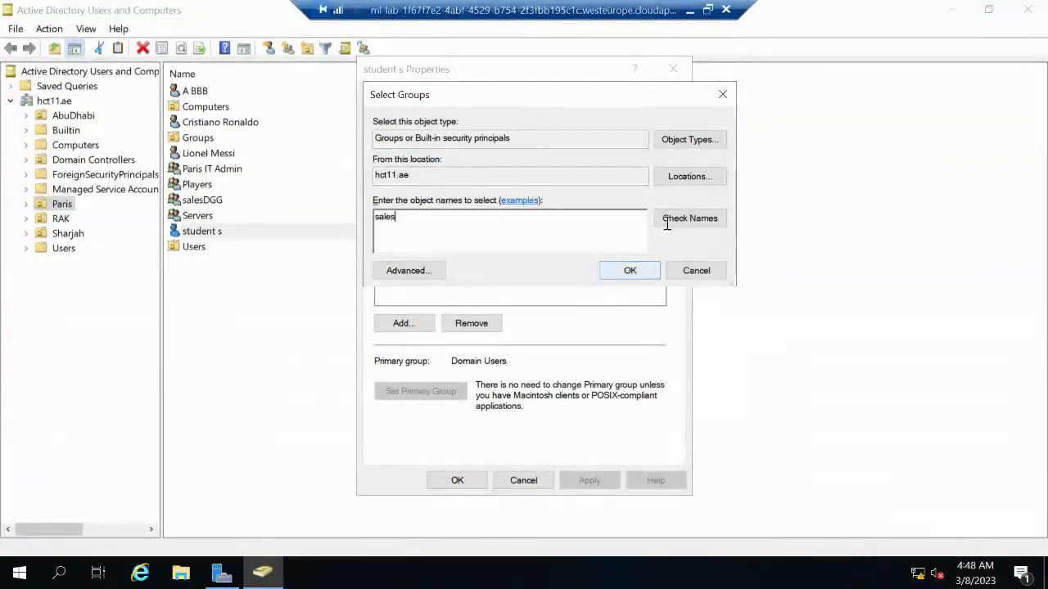
pyautogui.click(667, 219)
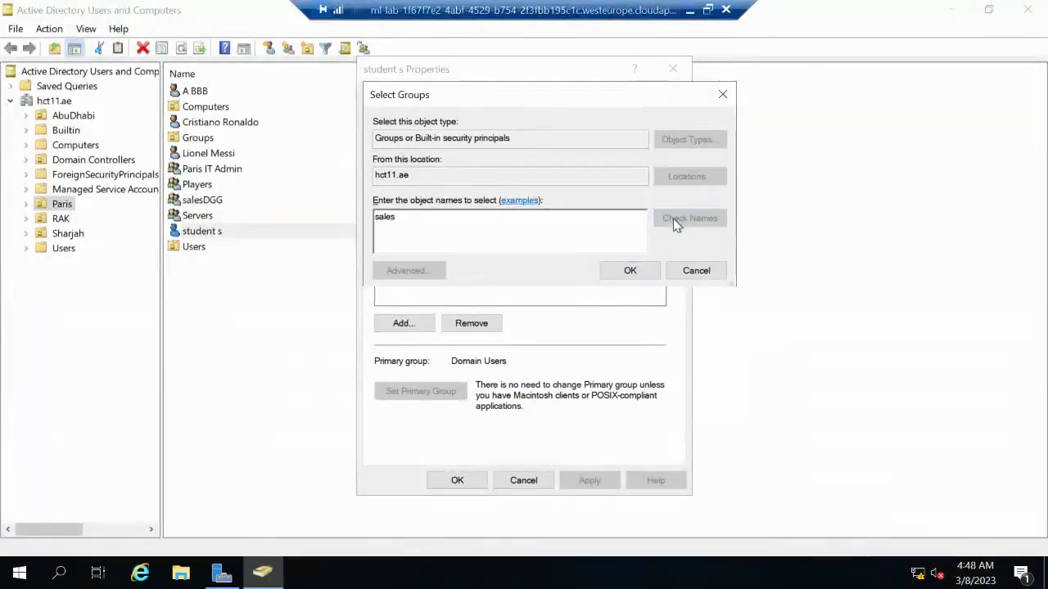
pyautogui.click(627, 272)
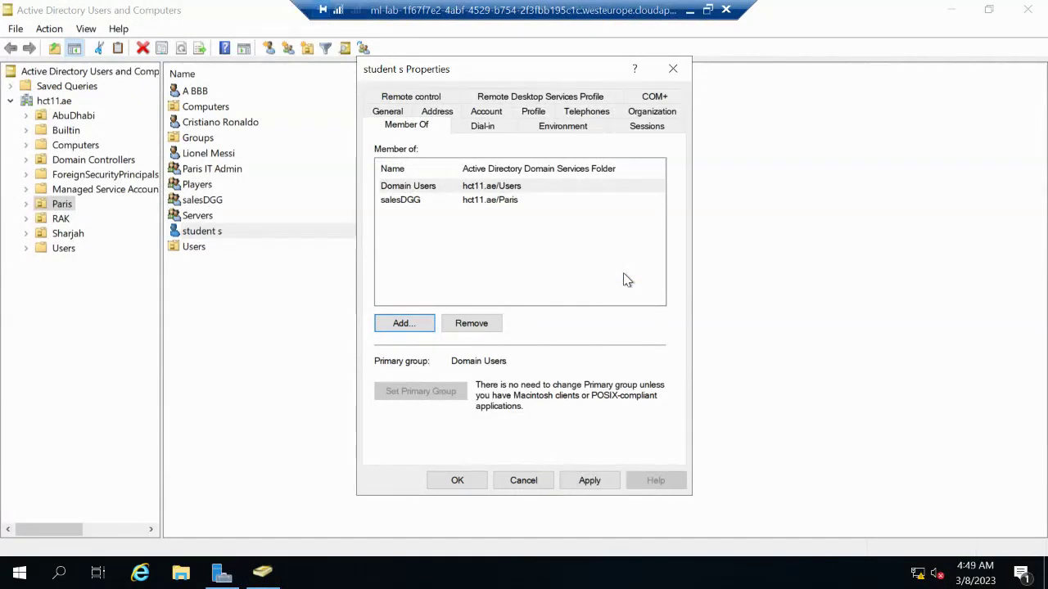
pyautogui.click(473, 482)
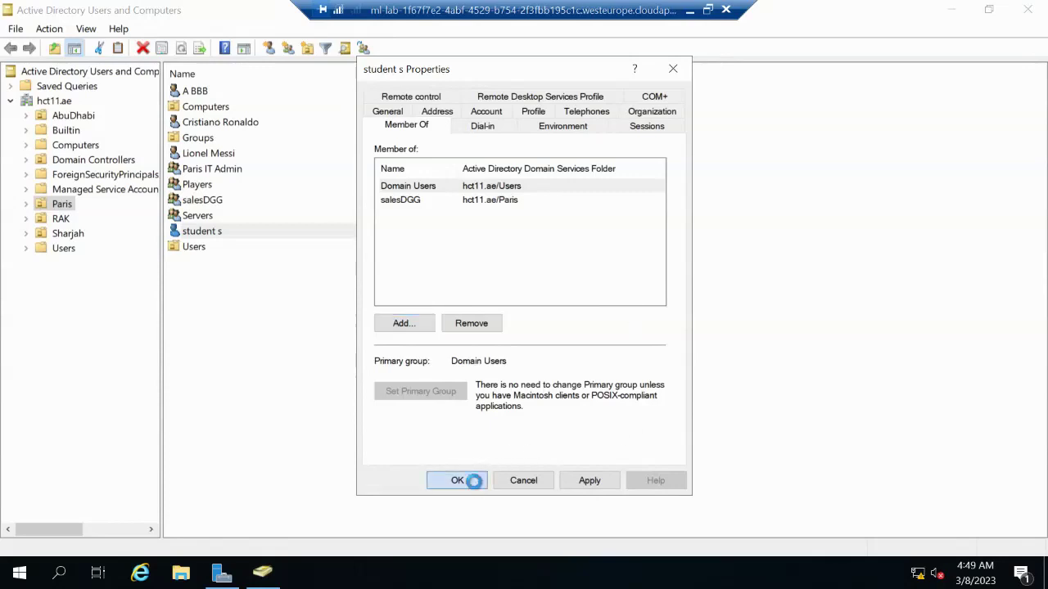
# Add a new group named SalesDLG to Paris with Domain local scope and Security type
pyautogui.rightClick(58, 206)
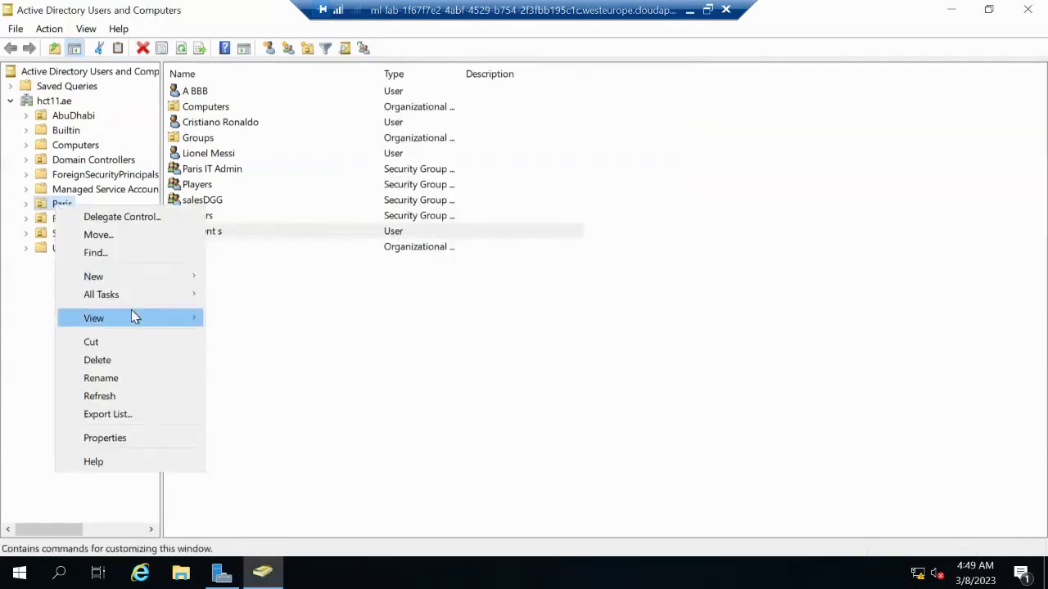
pyautogui.moveTo(134, 317)
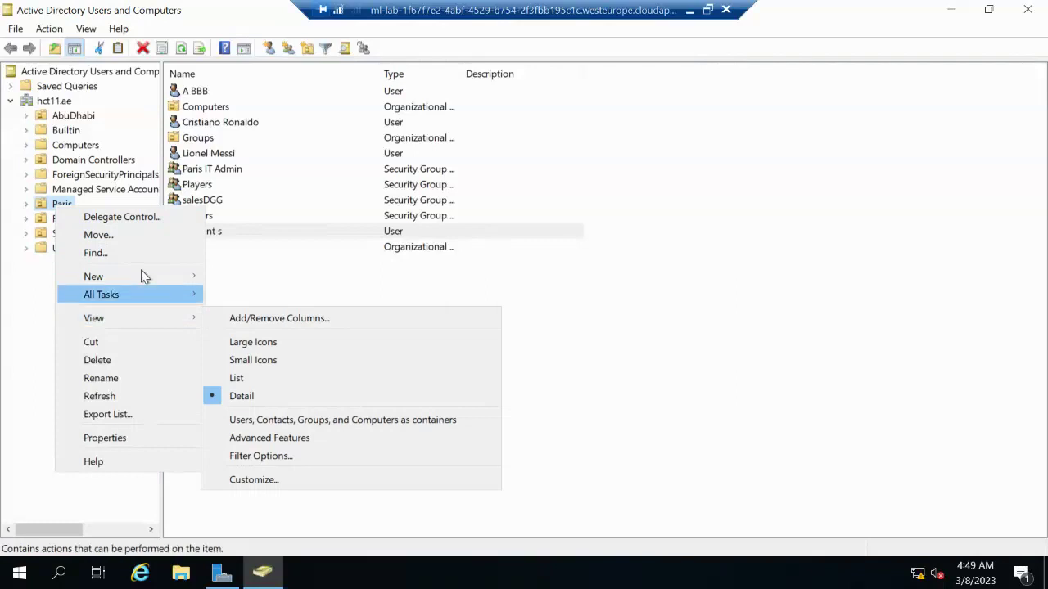
pyautogui.moveTo(140, 275)
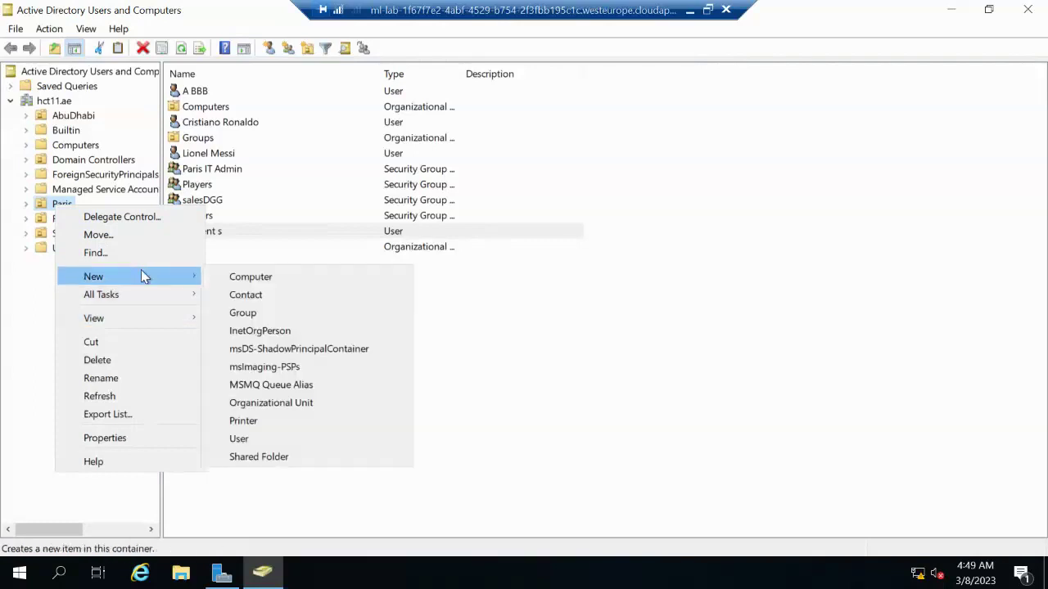
pyautogui.click(231, 315)
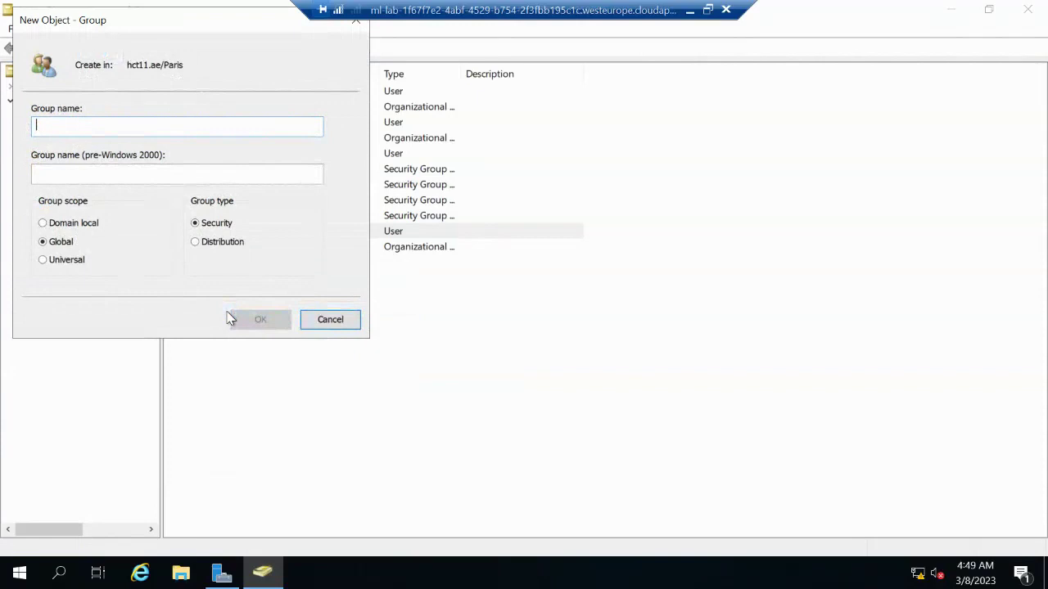
pyautogui.write('Sa')
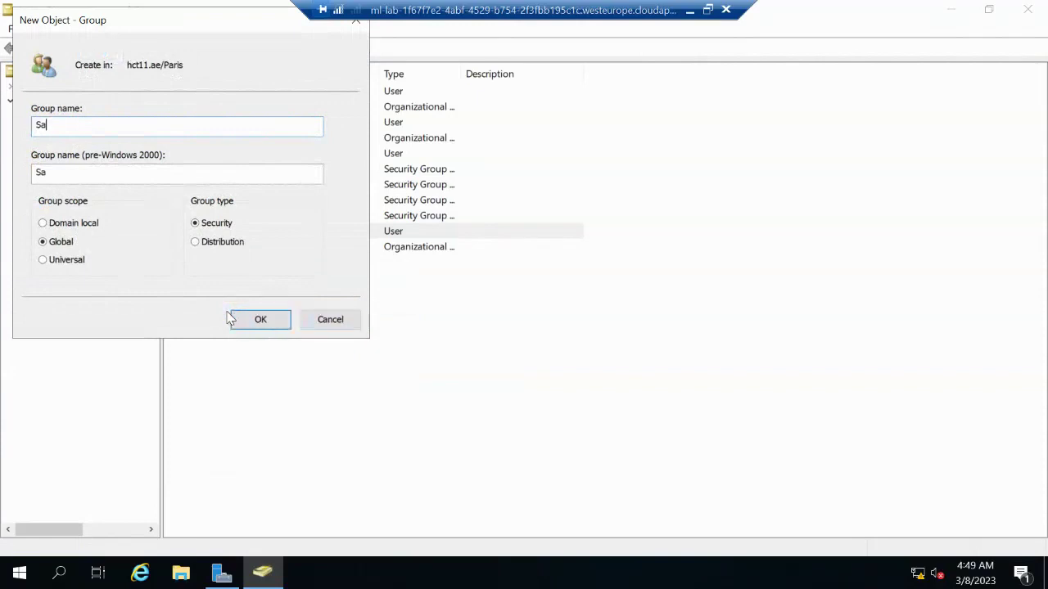
pyautogui.write('lesDLG')
pyautogui.click(264, 322)
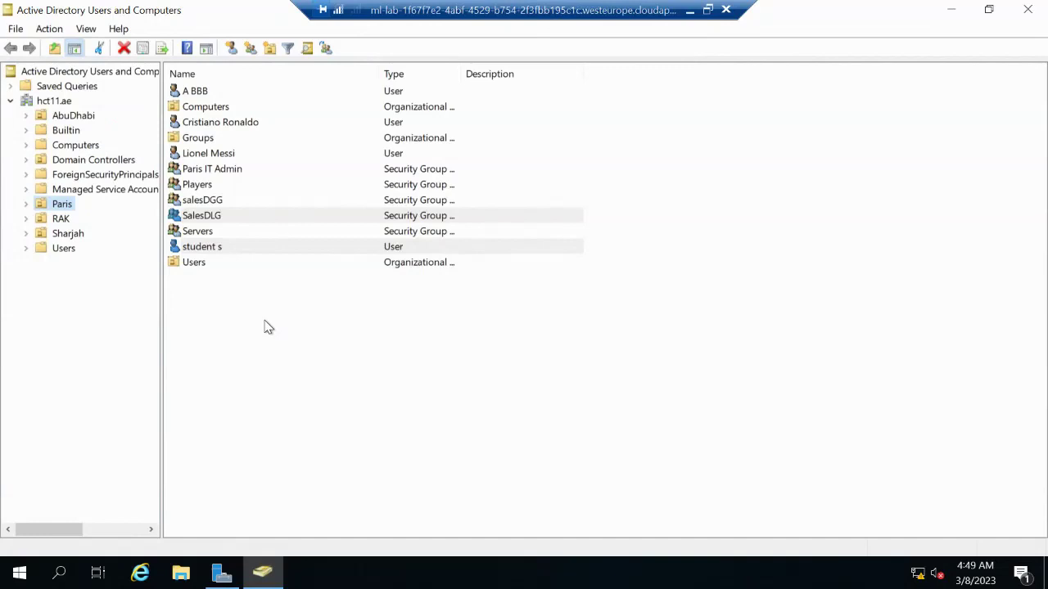
# Add SalesDLG to salesDGG's Member Of list, searching 'sal', then minimize the console
pyautogui.click(218, 200)
pyautogui.rightClick(218, 202)
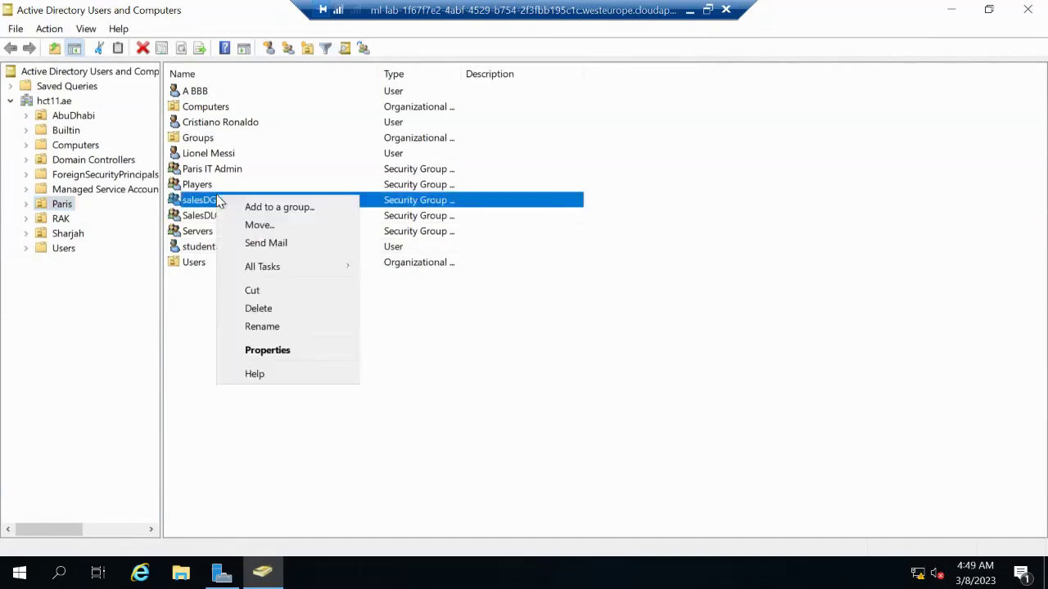
pyautogui.click(254, 352)
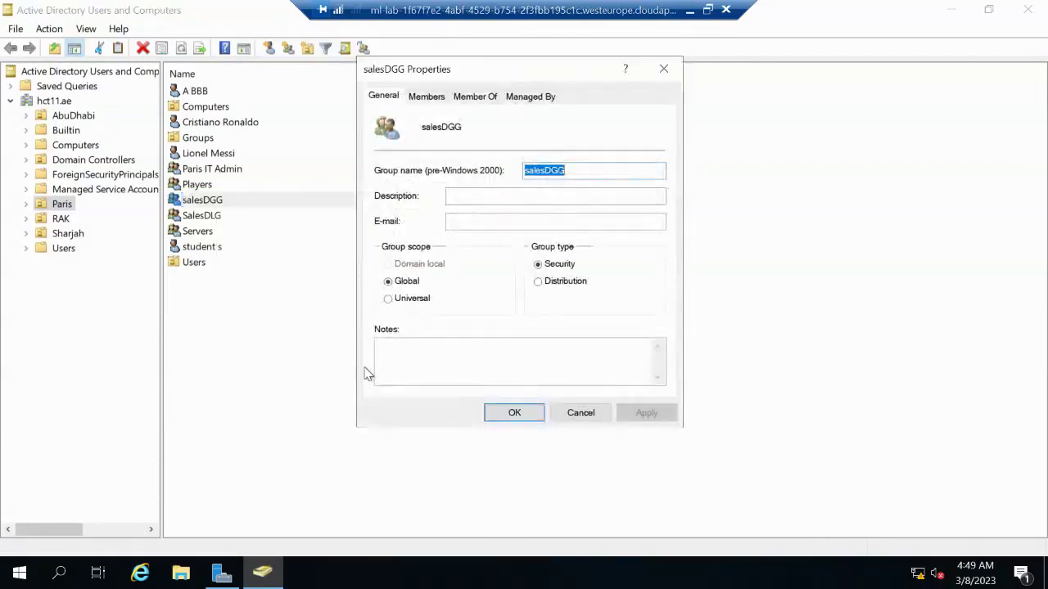
pyautogui.click(478, 100)
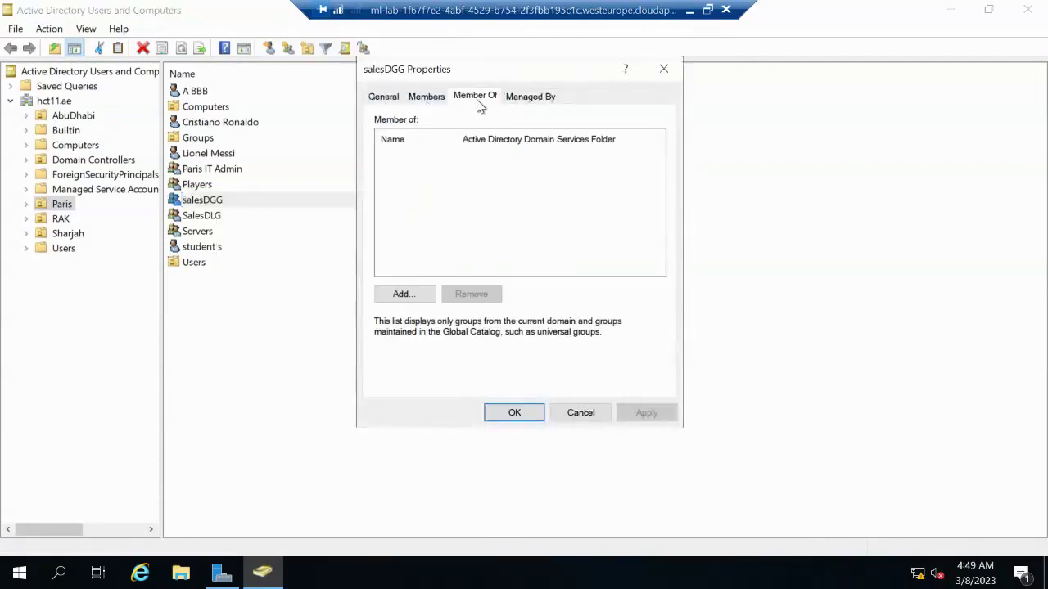
pyautogui.click(404, 293)
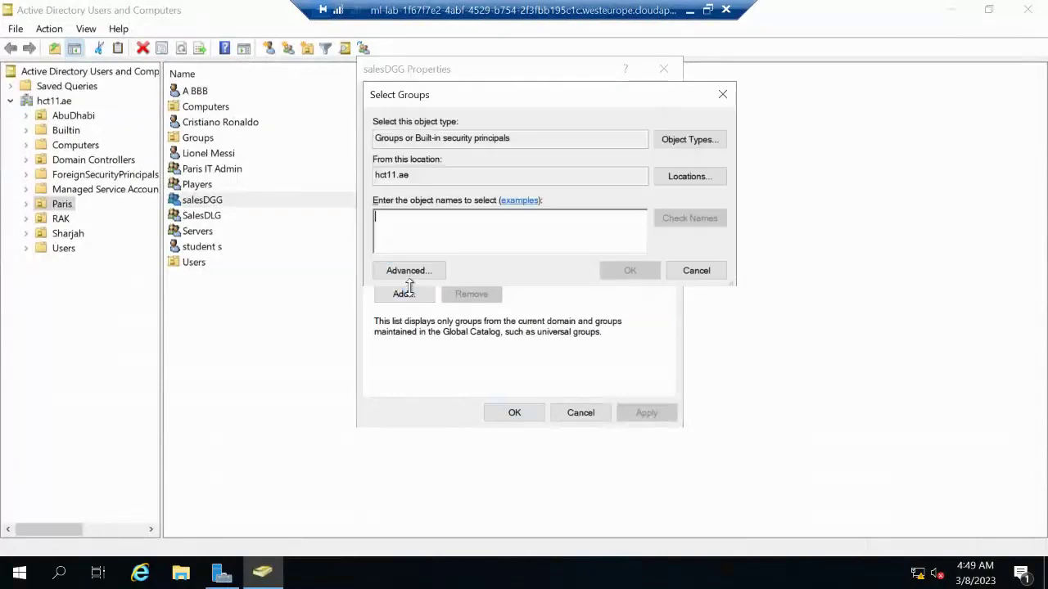
pyautogui.write('sal')
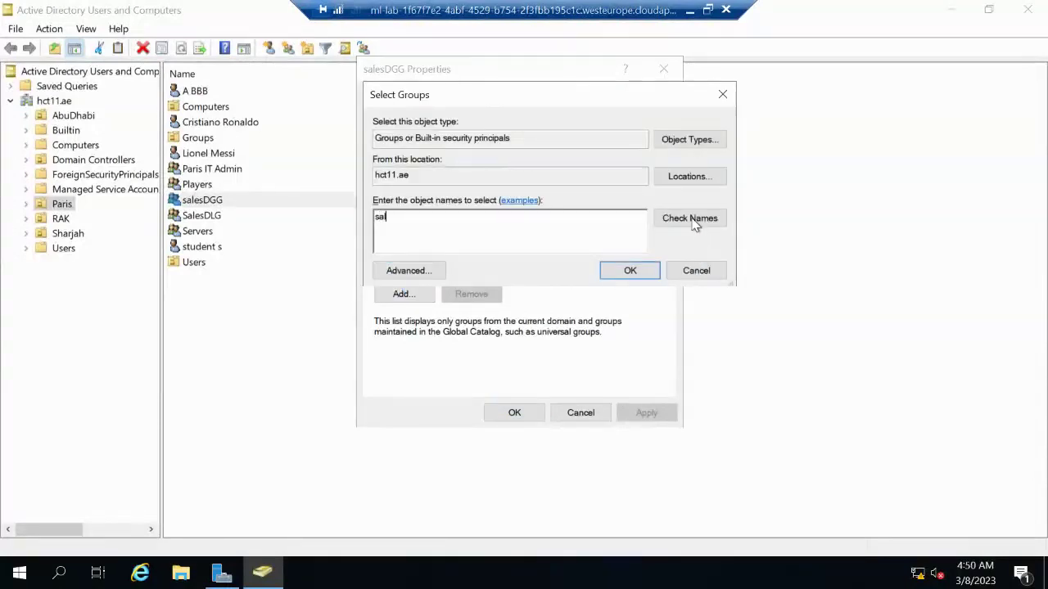
pyautogui.click(691, 220)
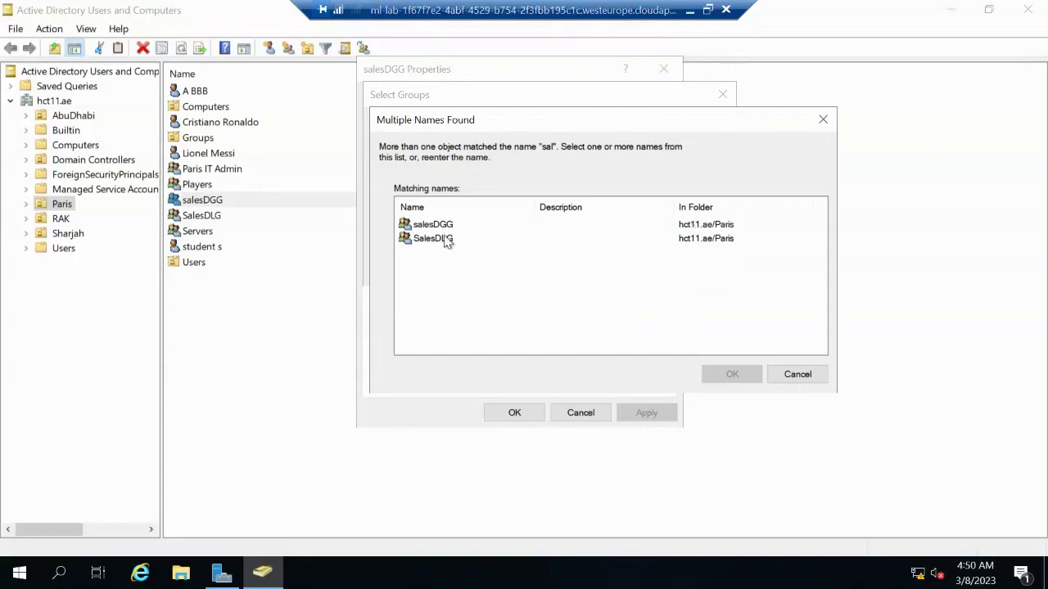
pyautogui.click(445, 239)
pyautogui.click(720, 375)
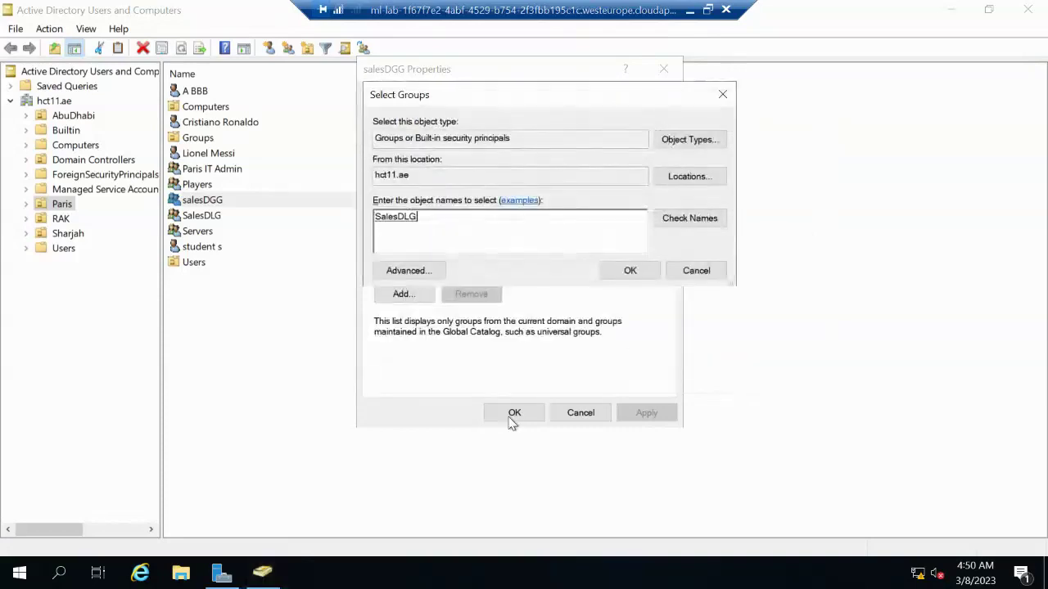
pyautogui.click(614, 274)
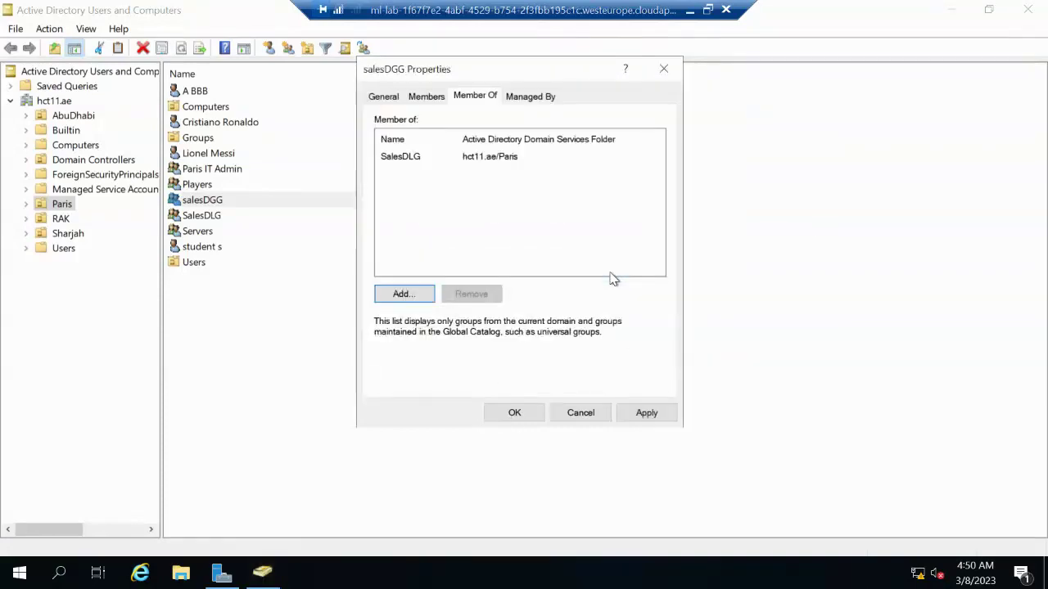
pyautogui.click(515, 419)
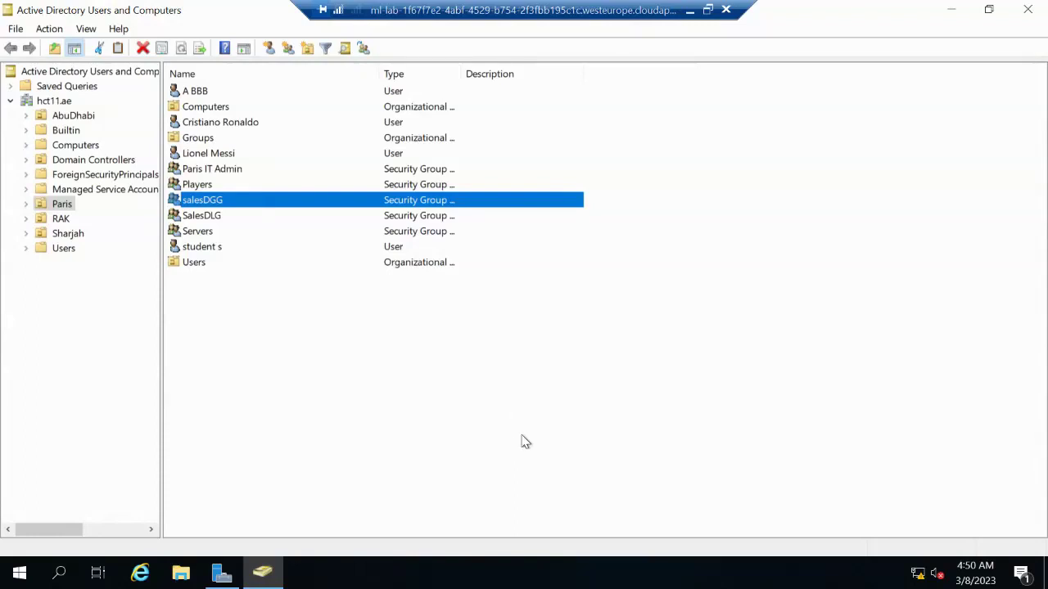
pyautogui.click(952, 13)
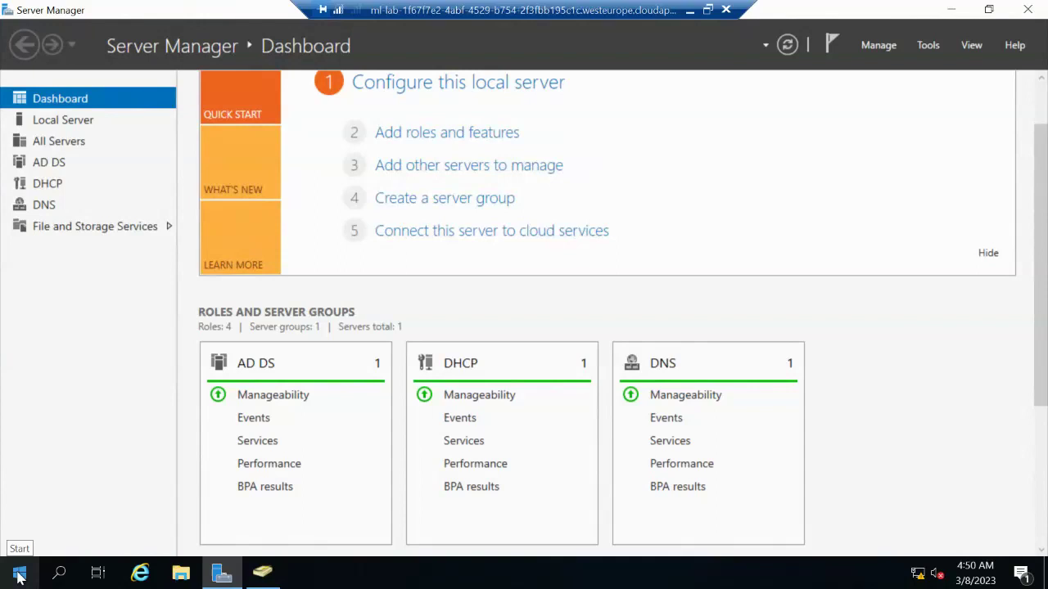
# Open Local Disk (C:) in File Explorer and create a new folder named Accounting
pyautogui.click(179, 575)
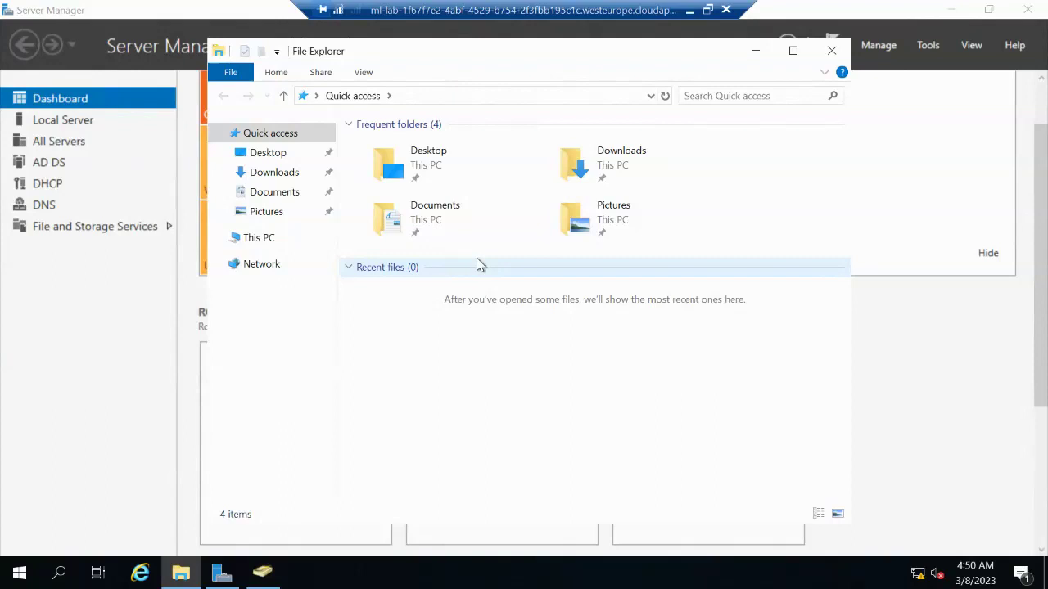
pyautogui.click(259, 238)
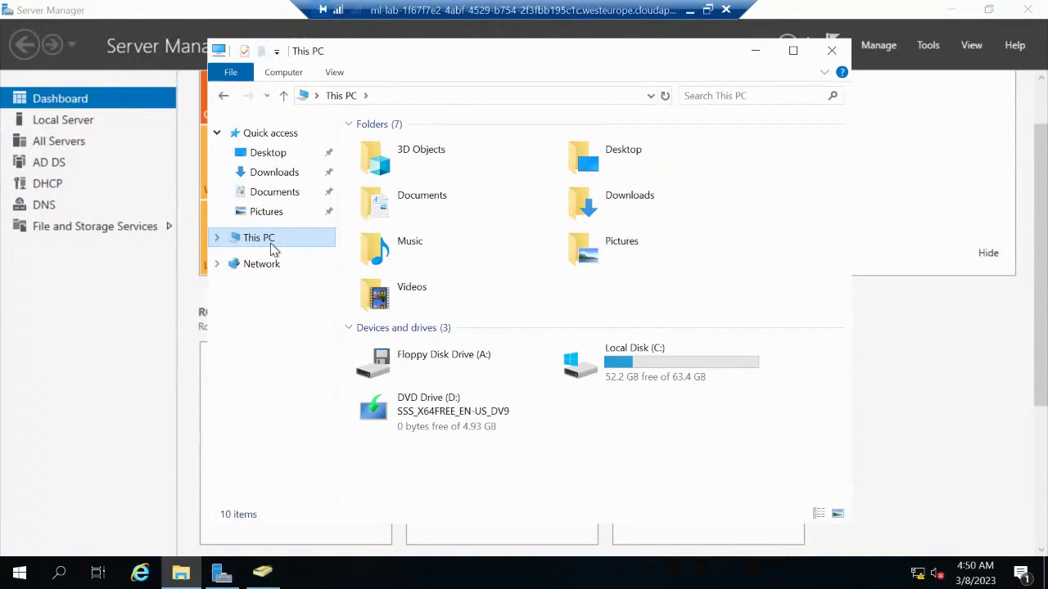
pyautogui.doubleClick(664, 363)
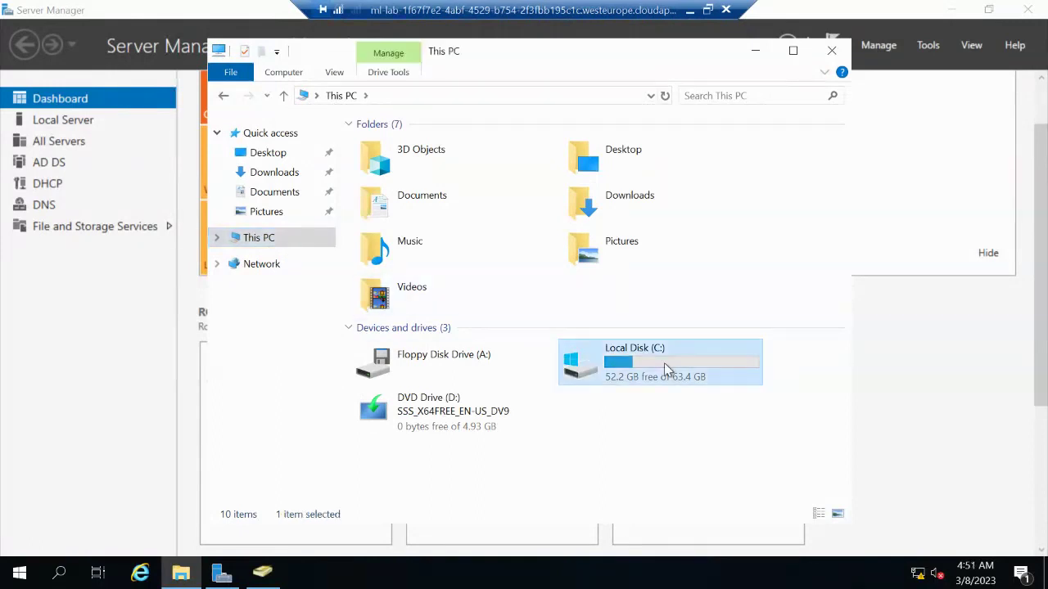
pyautogui.rightClick(436, 275)
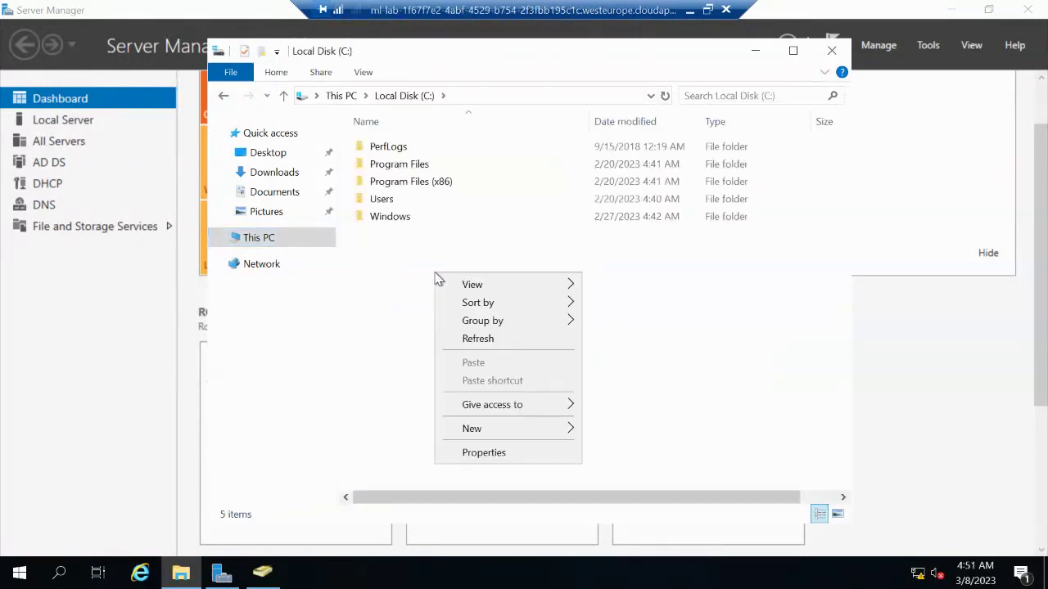
pyautogui.moveTo(507, 431)
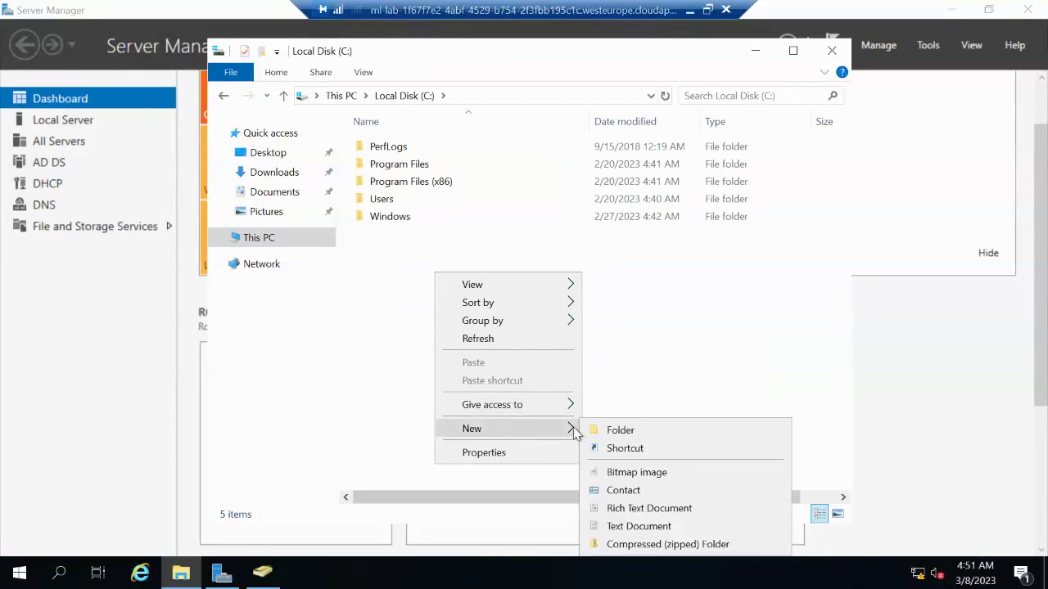
pyautogui.click(642, 431)
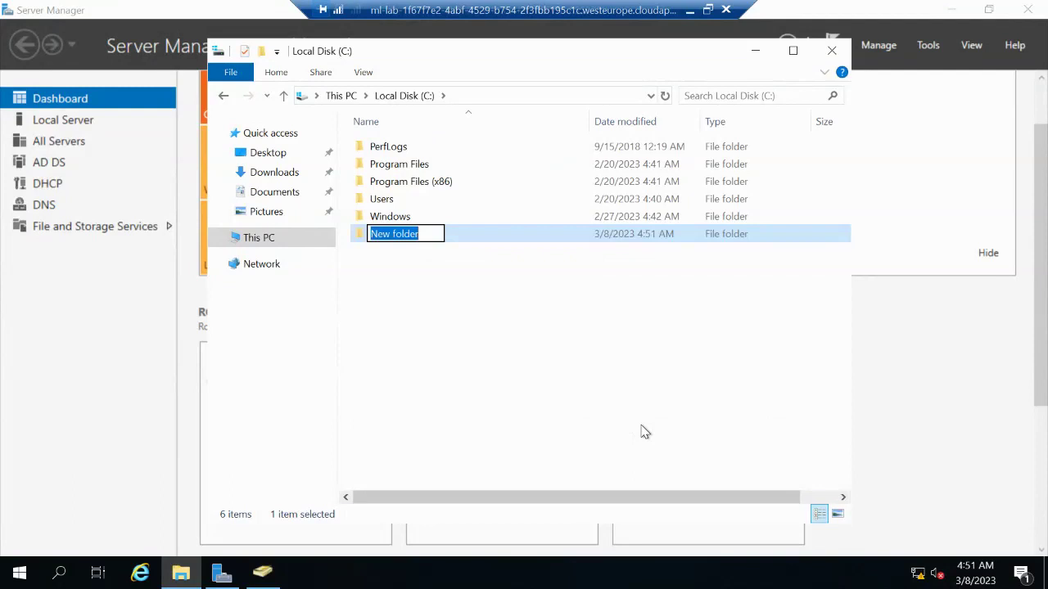
pyautogui.write('Accoun')
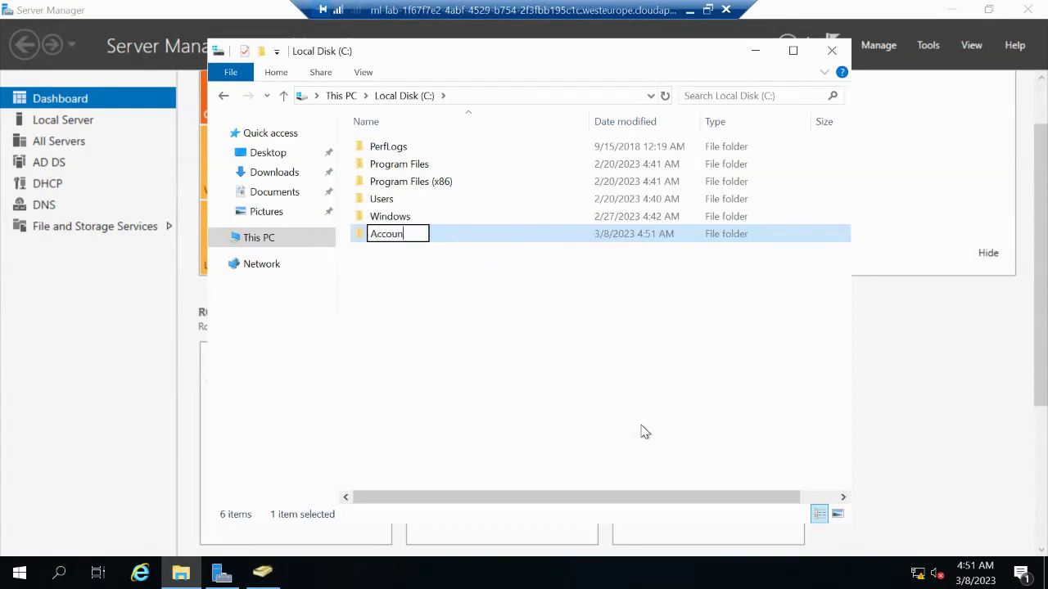
pyautogui.write('ting')
pyautogui.click(454, 234)
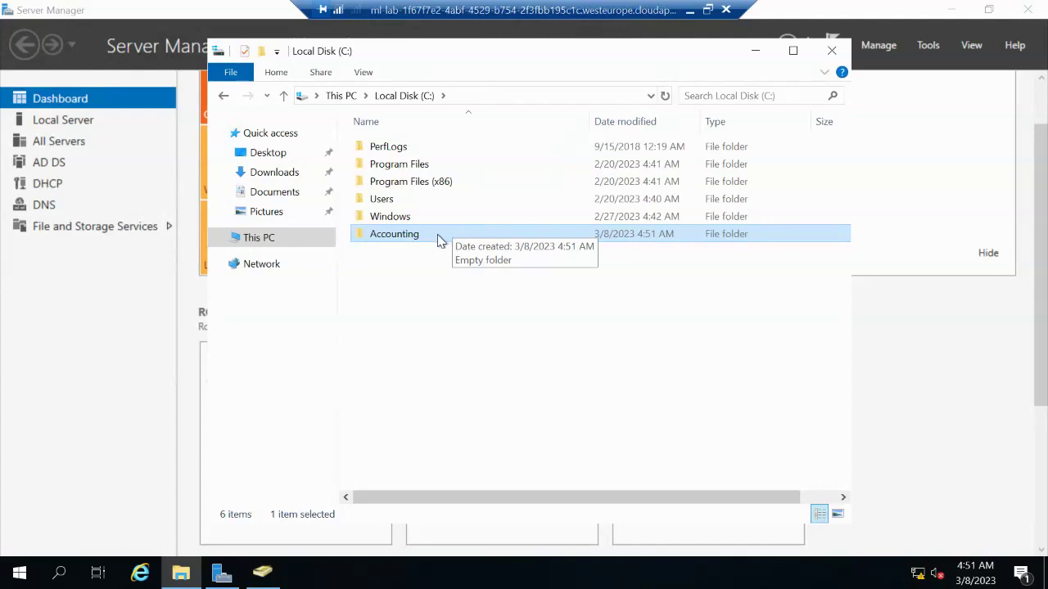
# Inside Accounting, create a Rich Text Document named Budget and open it in WordPad
pyautogui.doubleClick(419, 238)
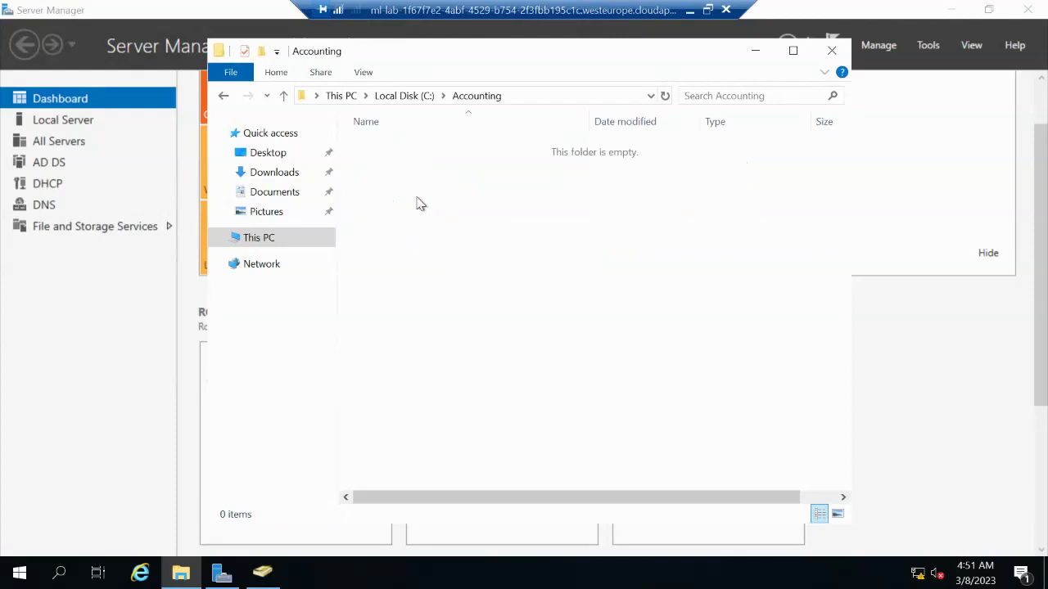
pyautogui.rightClick(417, 197)
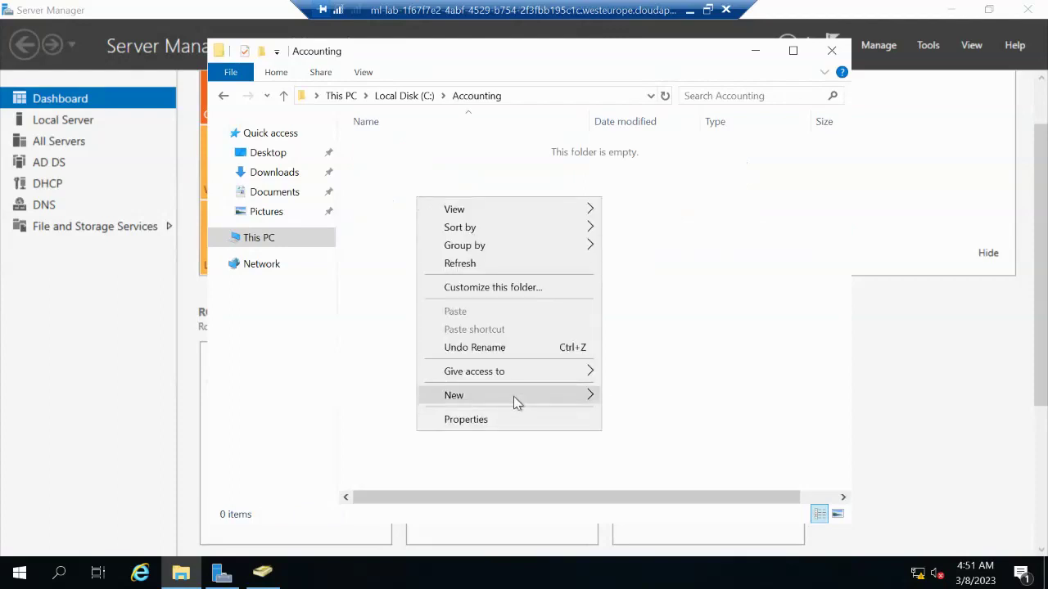
pyautogui.moveTo(514, 398)
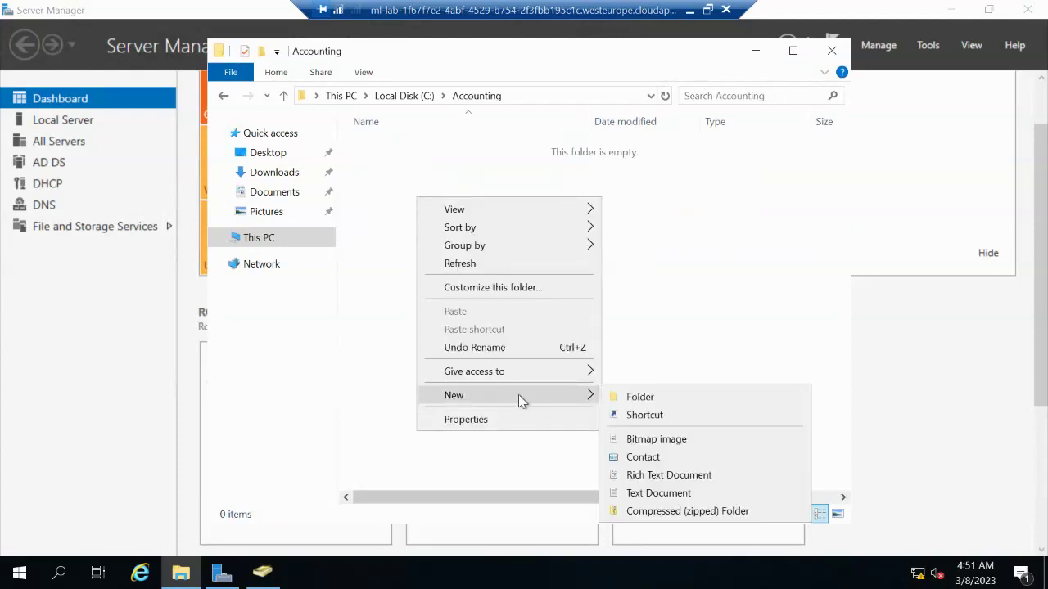
pyautogui.click(668, 475)
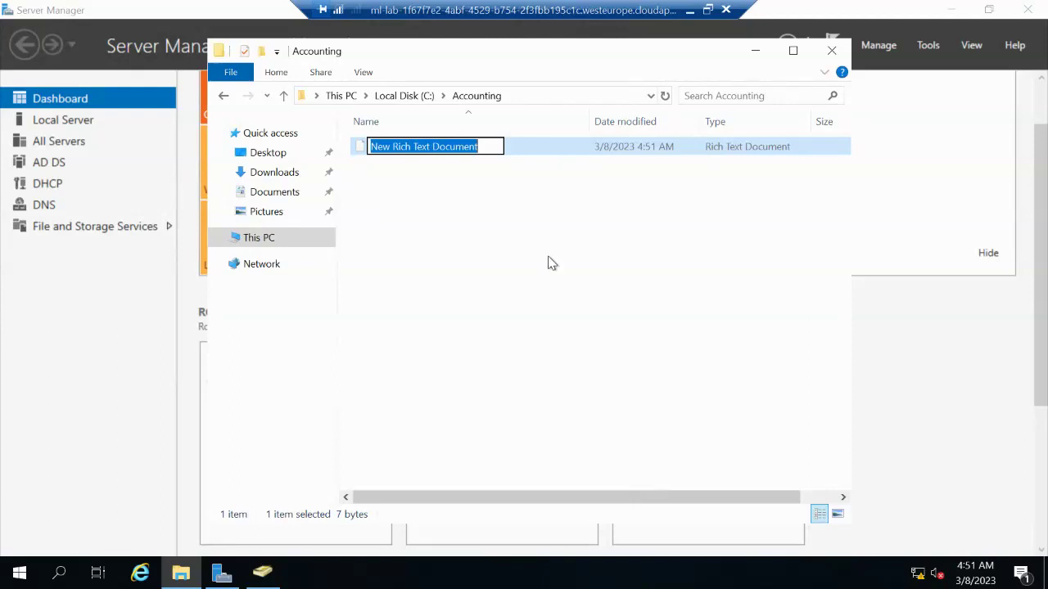
pyautogui.write('Bu')
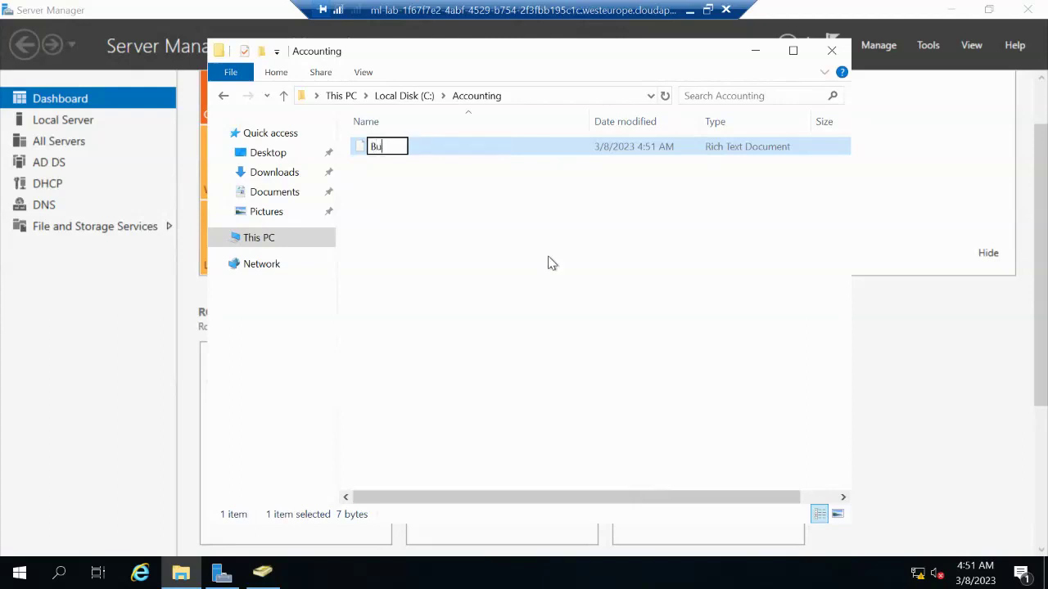
pyautogui.write('dget')
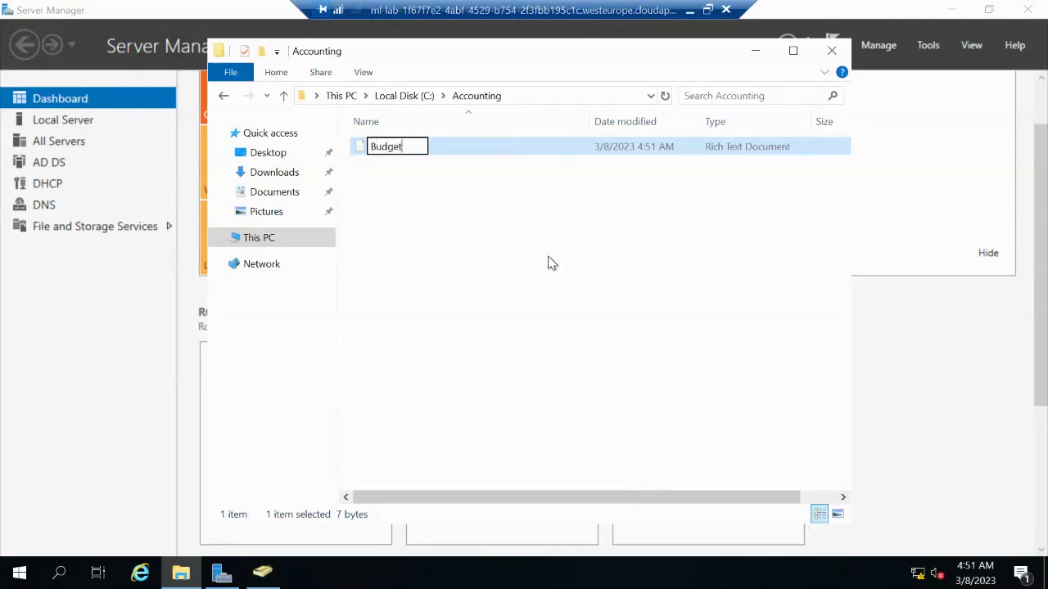
pyautogui.press('Return')
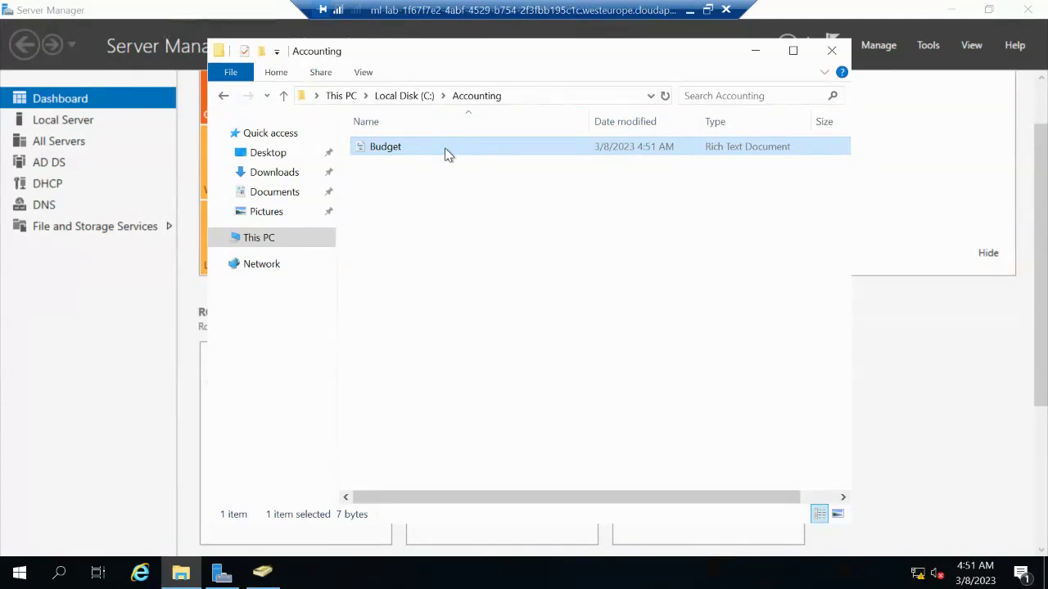
pyautogui.doubleClick(447, 155)
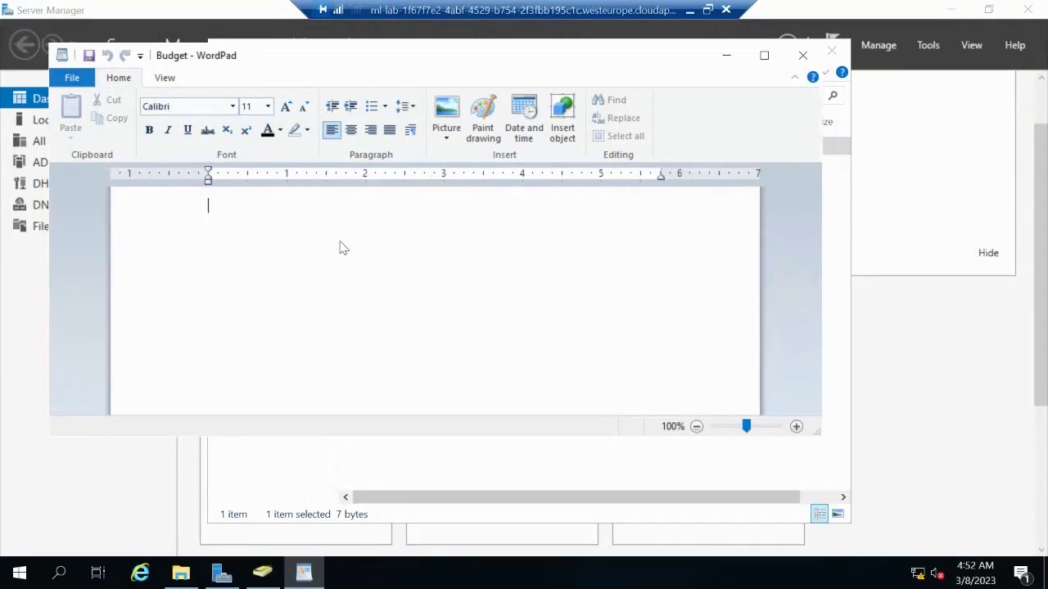
# Type 'Hello' into Budget, then close WordPad and save the changes
pyautogui.write('Hello')
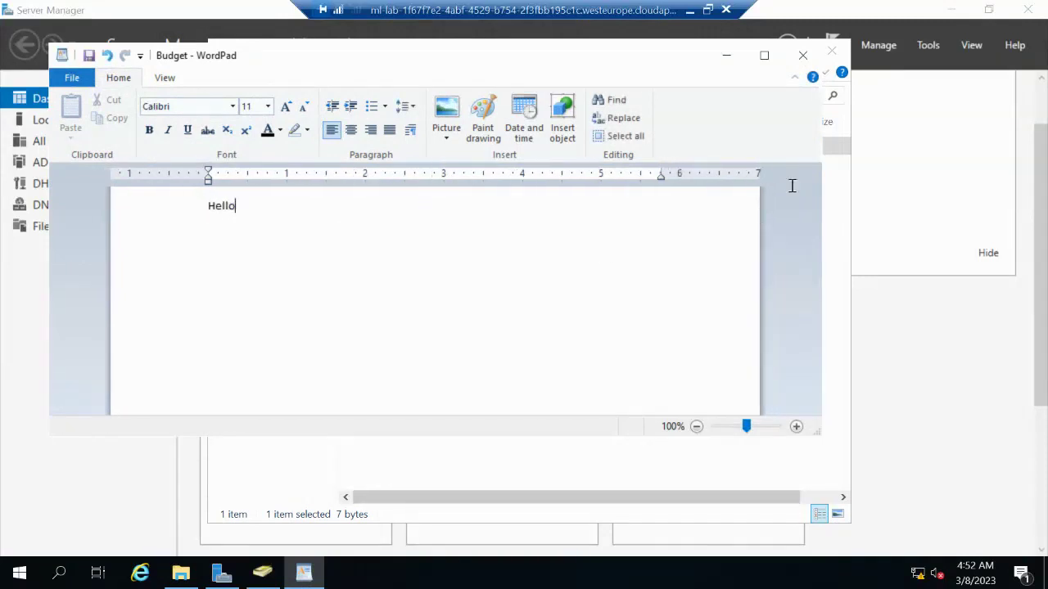
pyautogui.click(806, 59)
pyautogui.click(409, 261)
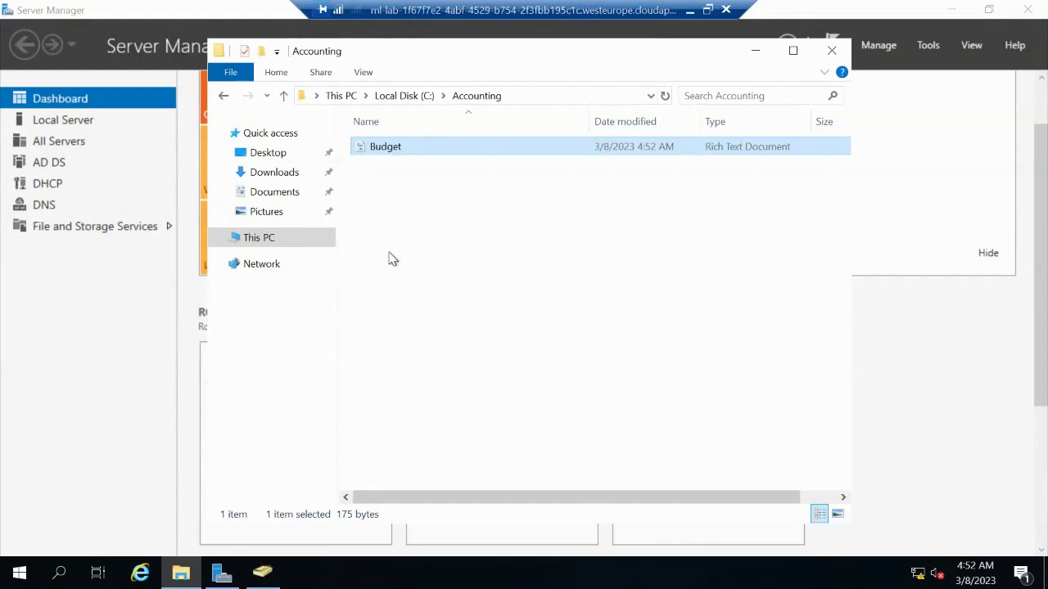
# Navigate to Local Disk (C:) via This PC and open the Accounting folder's Properties
pyautogui.click(261, 239)
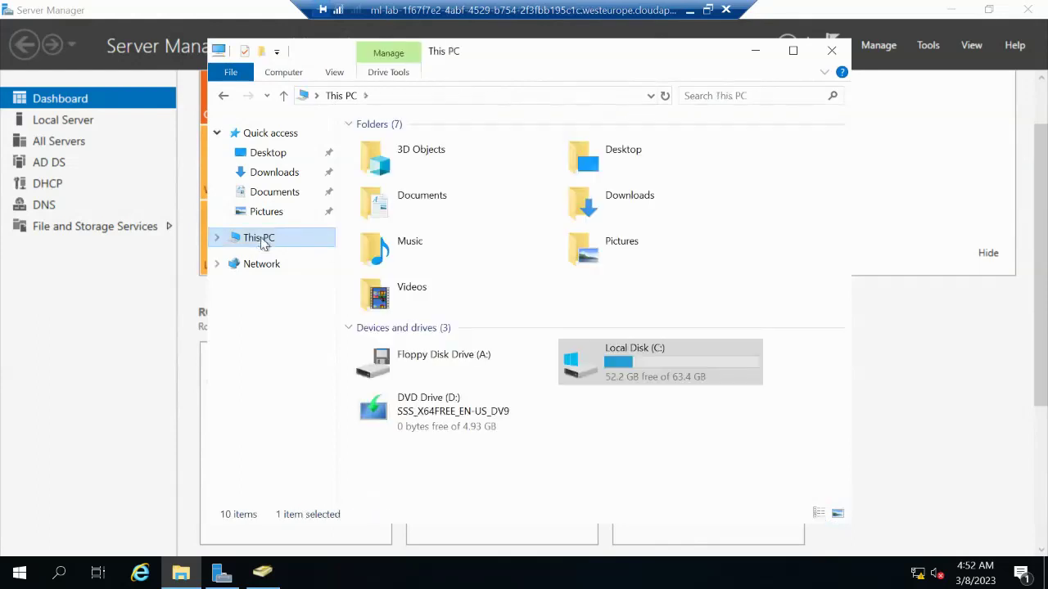
pyautogui.doubleClick(671, 358)
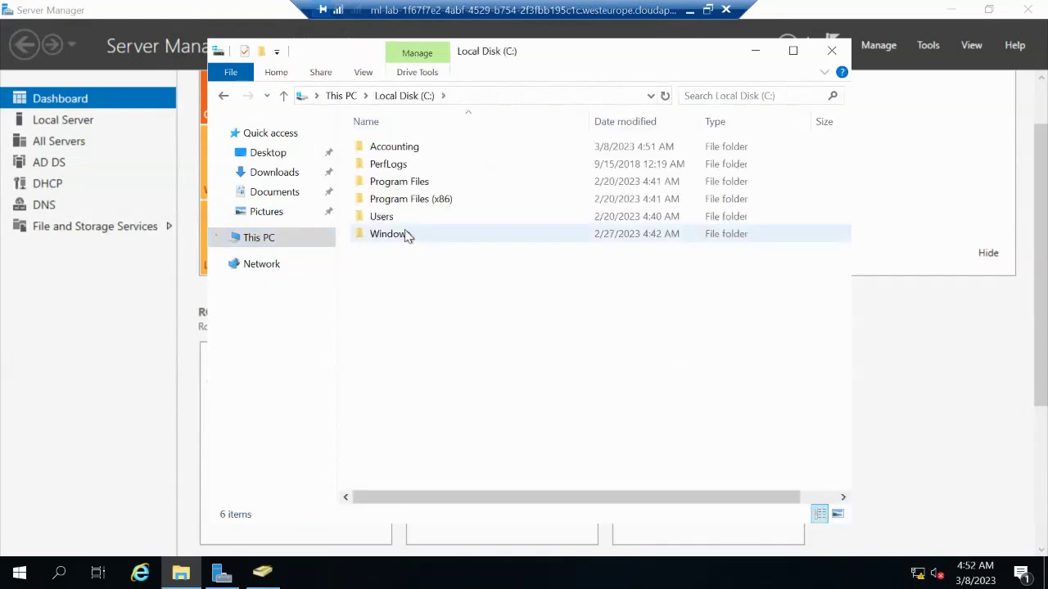
pyautogui.click(387, 155)
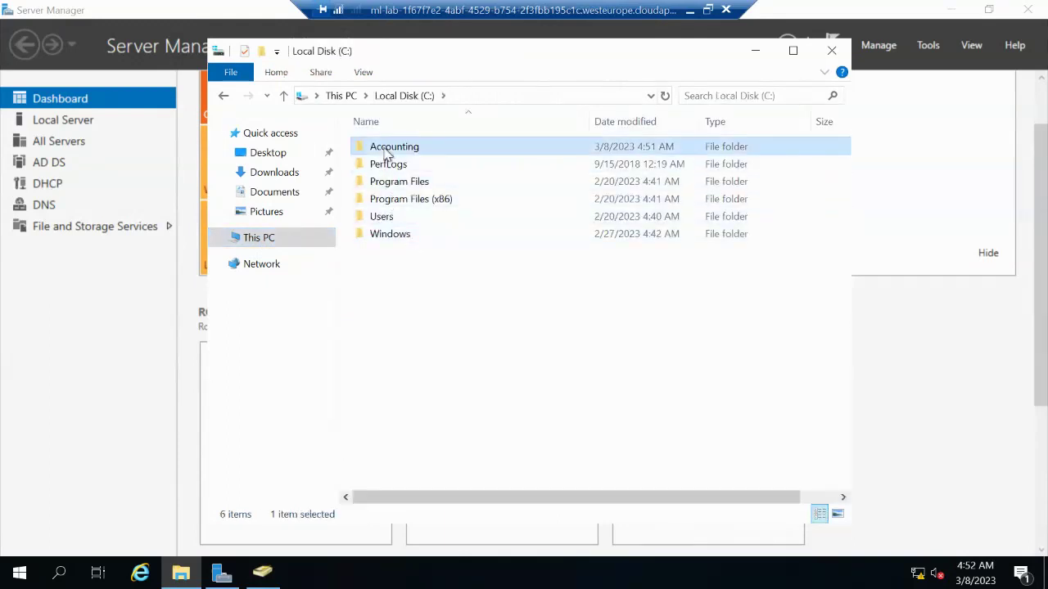
pyautogui.rightClick(386, 154)
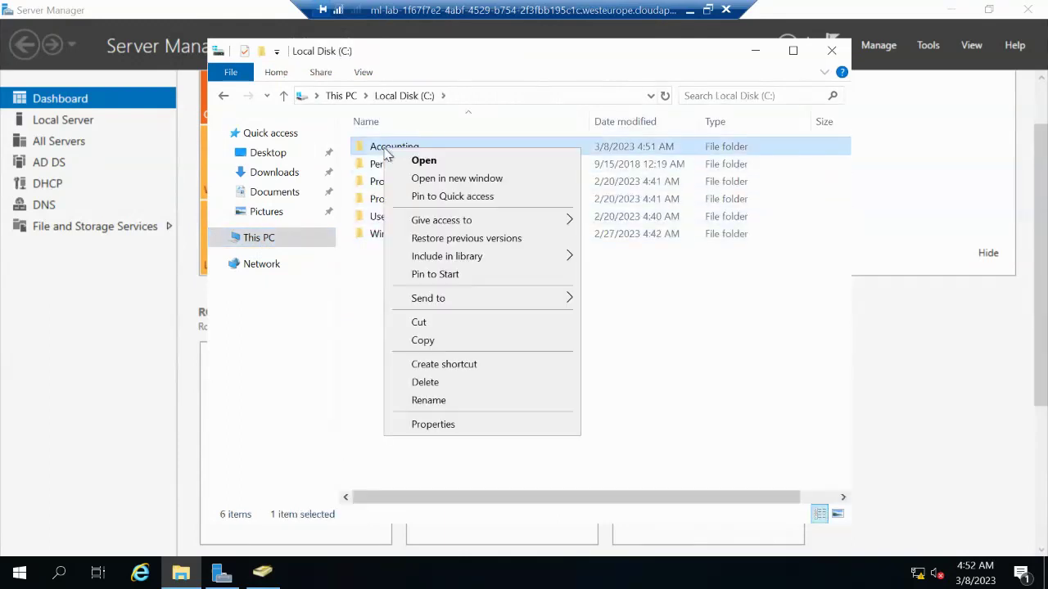
pyautogui.click(461, 427)
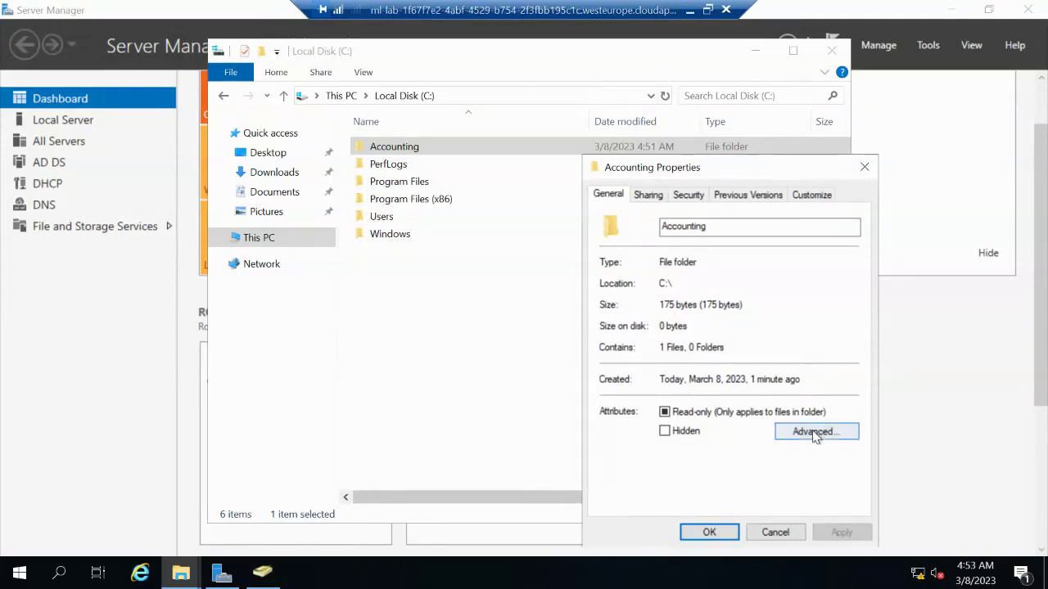
# Turn on Advanced Sharing for Accounting with the share name 'Spreadsheets' and apply it
pyautogui.click(647, 197)
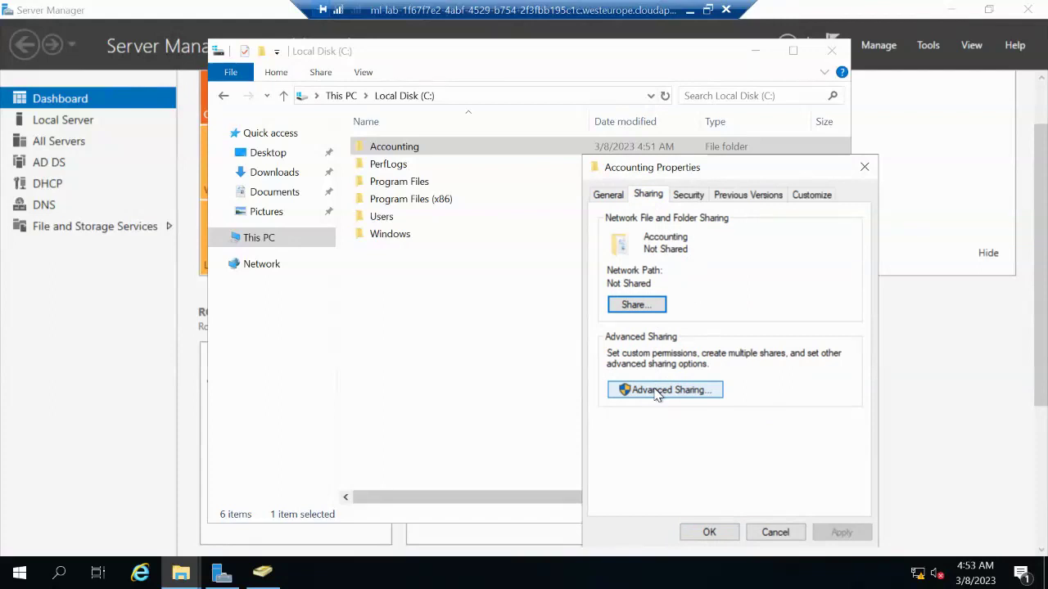
pyautogui.click(657, 391)
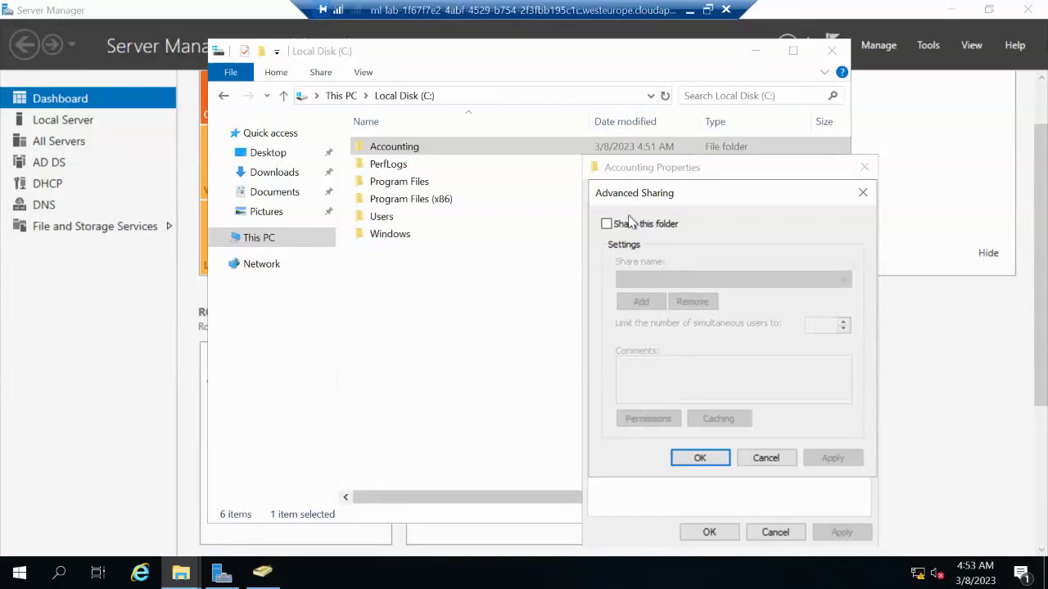
pyautogui.click(606, 225)
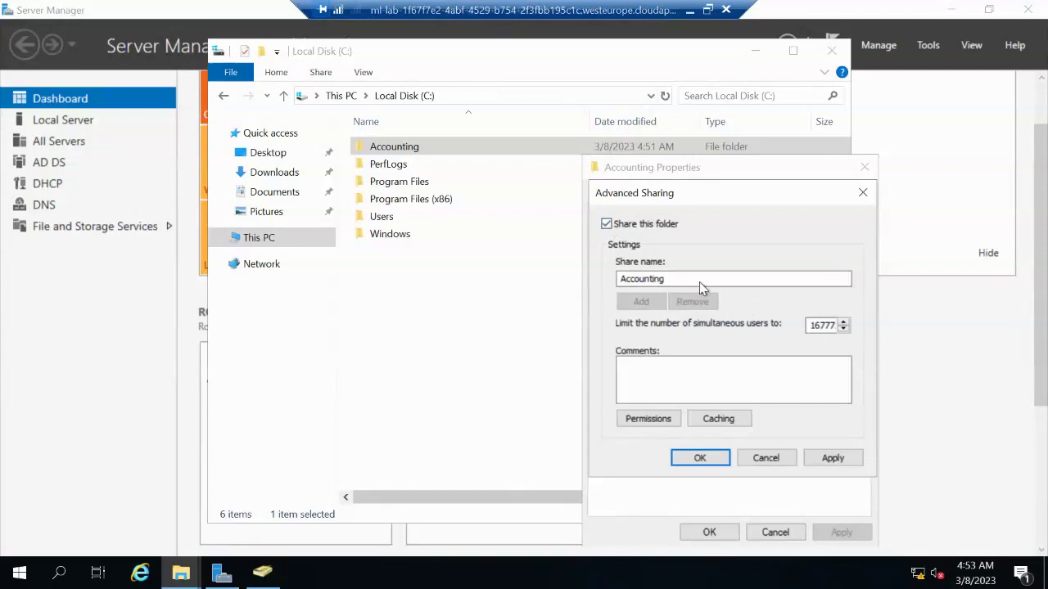
pyautogui.moveTo(690, 277); pyautogui.dragTo(600, 279)
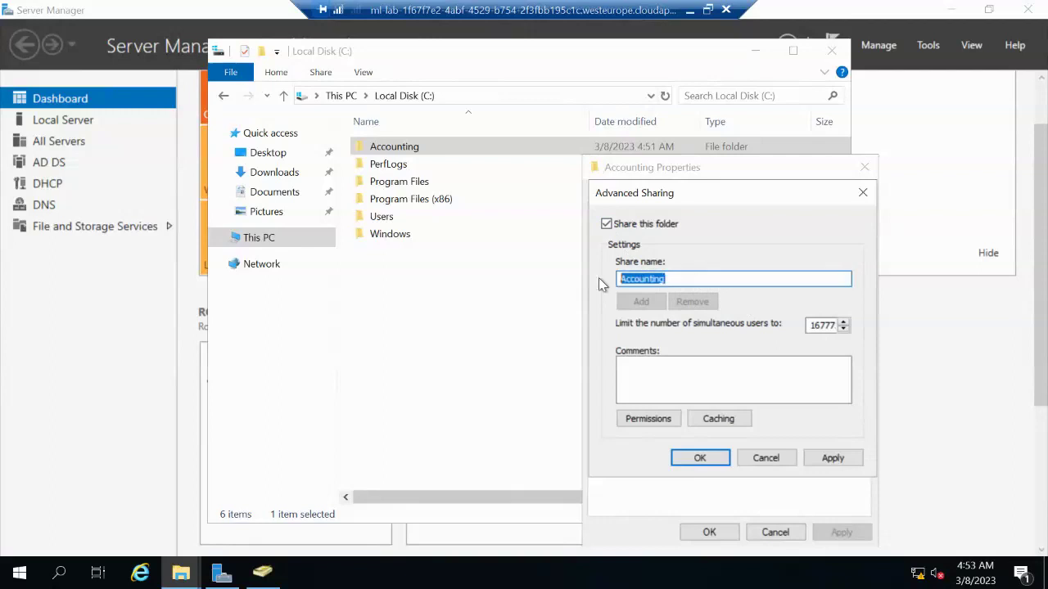
pyautogui.write('Spreads')
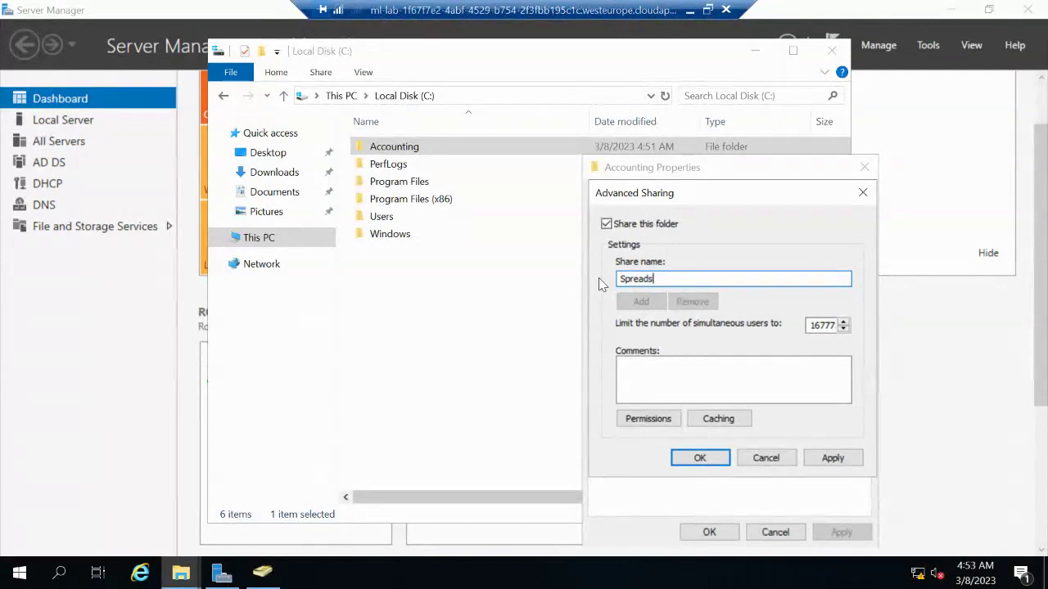
pyautogui.write('heets')
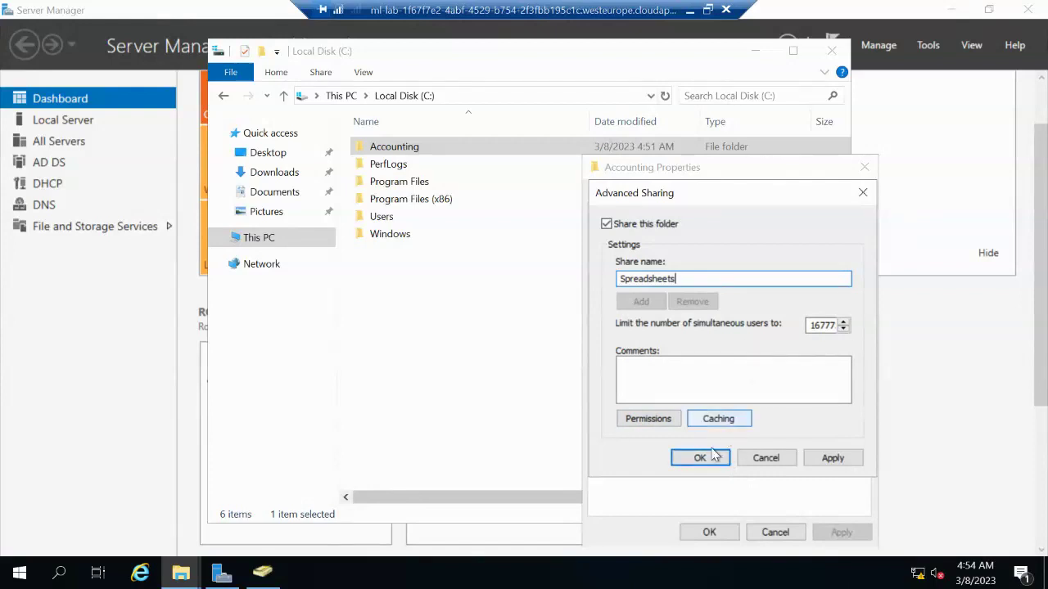
pyautogui.click(821, 458)
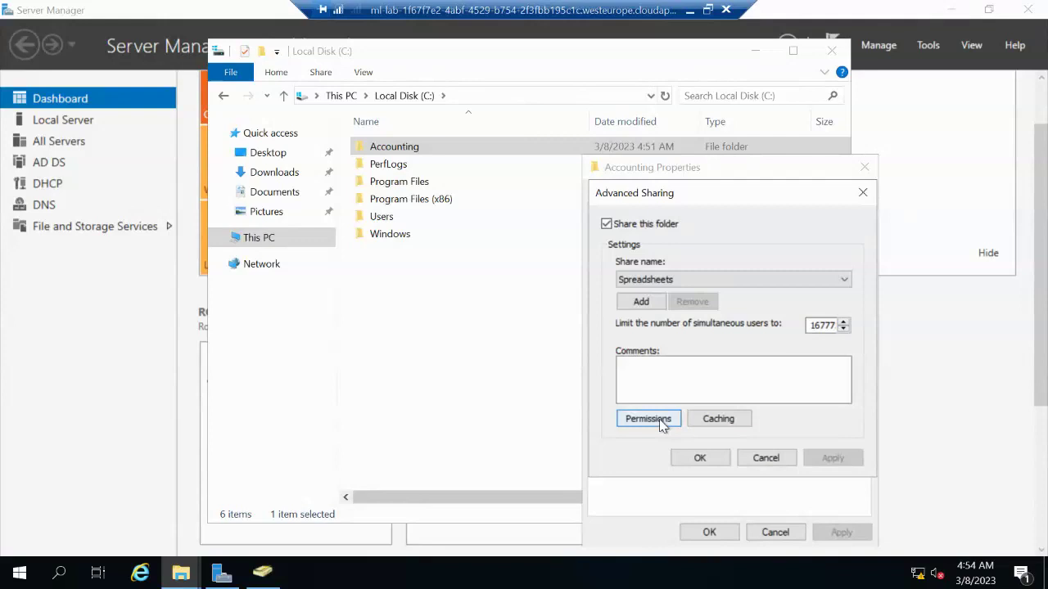
pyautogui.click(648, 419)
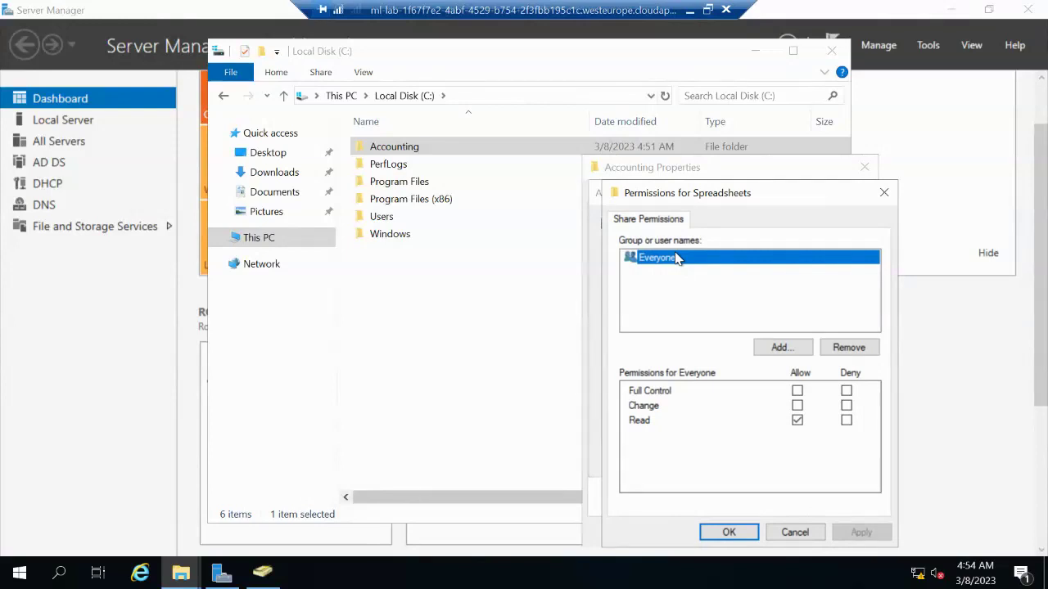
# Replace Everyone with Authenticated Users in the Spreadsheets share permissions
pyautogui.click(839, 347)
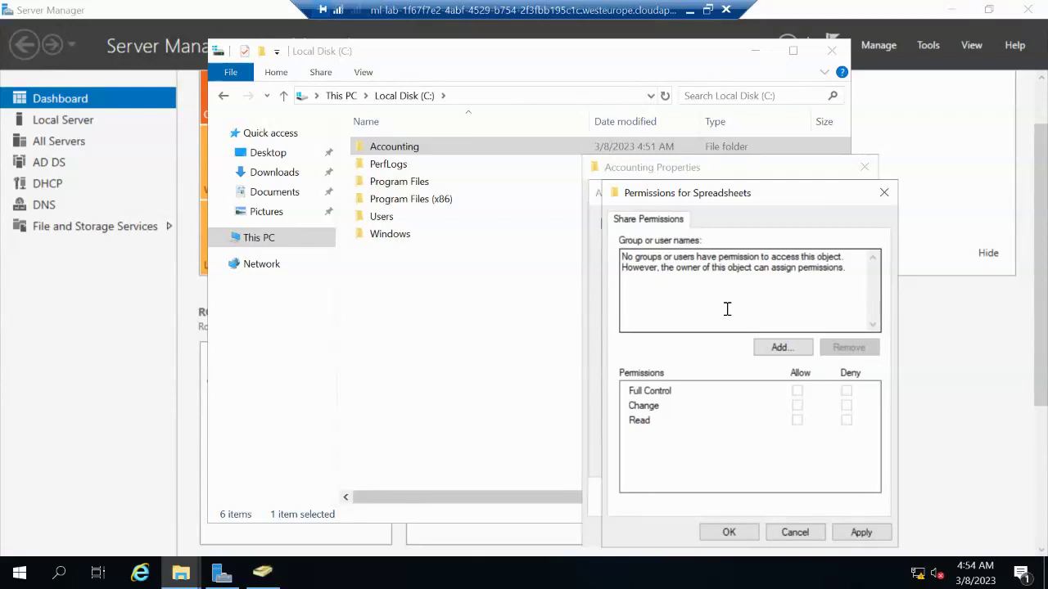
pyautogui.click(774, 350)
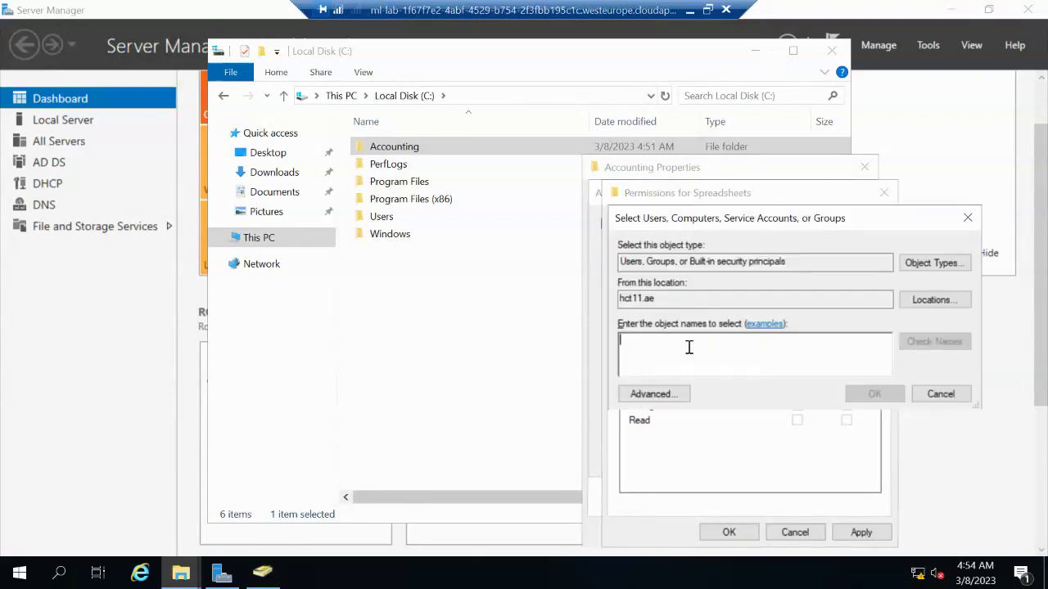
pyautogui.write('auth')
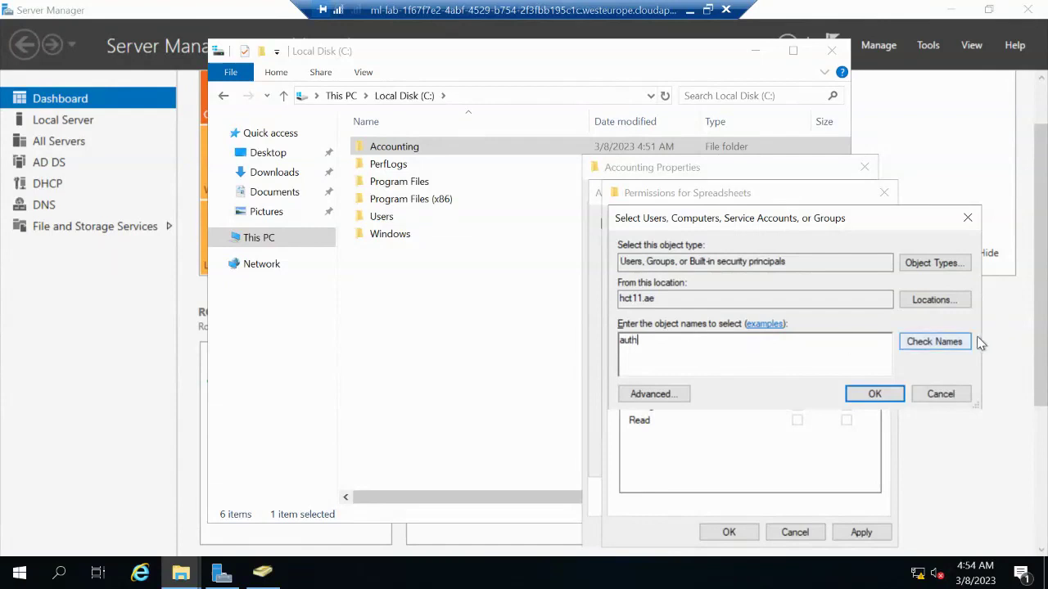
pyautogui.click(969, 341)
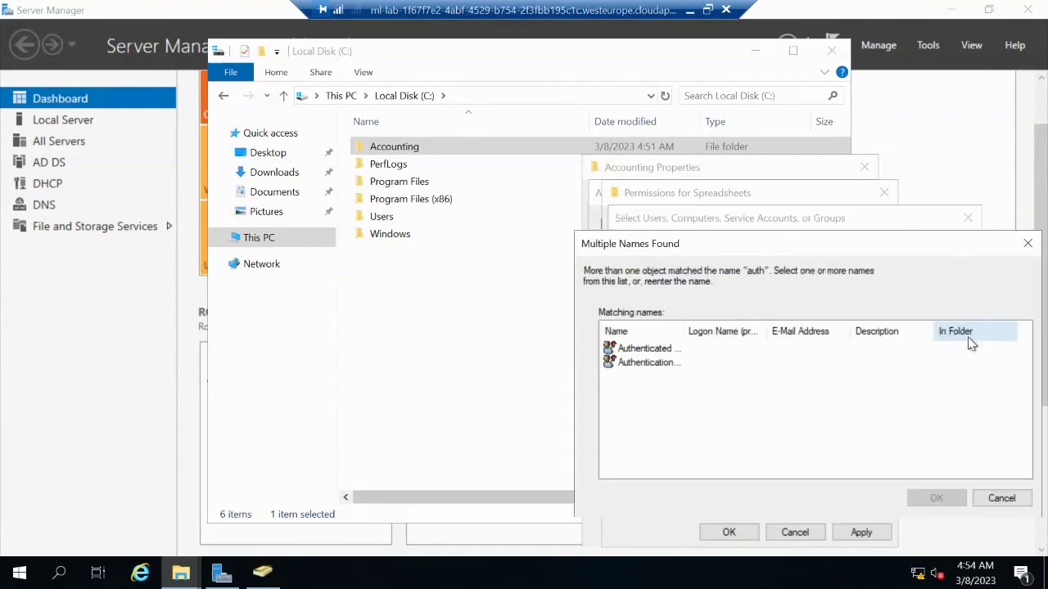
pyautogui.moveTo(685, 331); pyautogui.dragTo(759, 323)
pyautogui.click(694, 355)
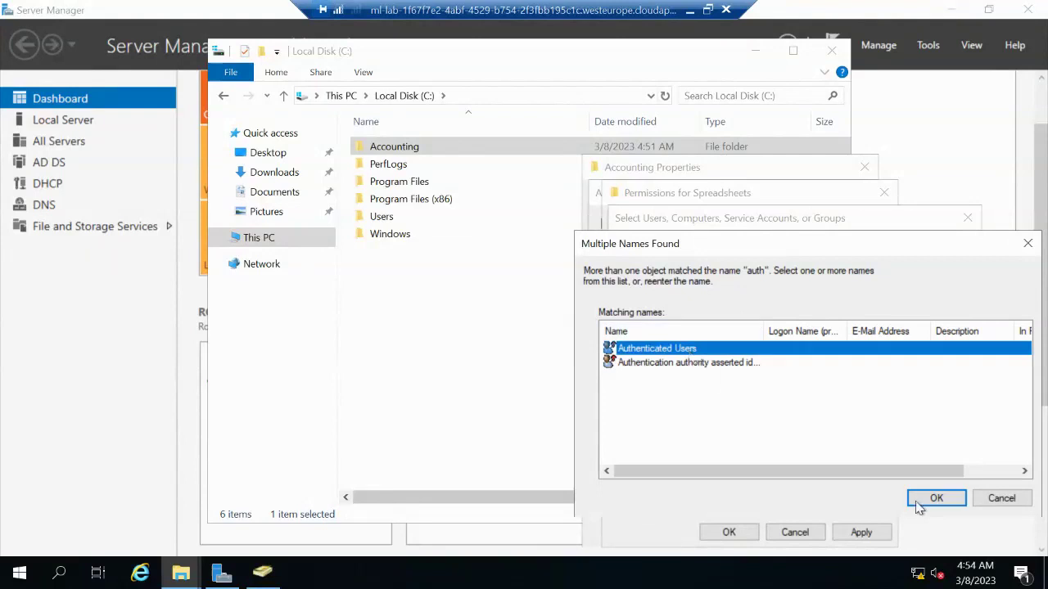
pyautogui.click(936, 499)
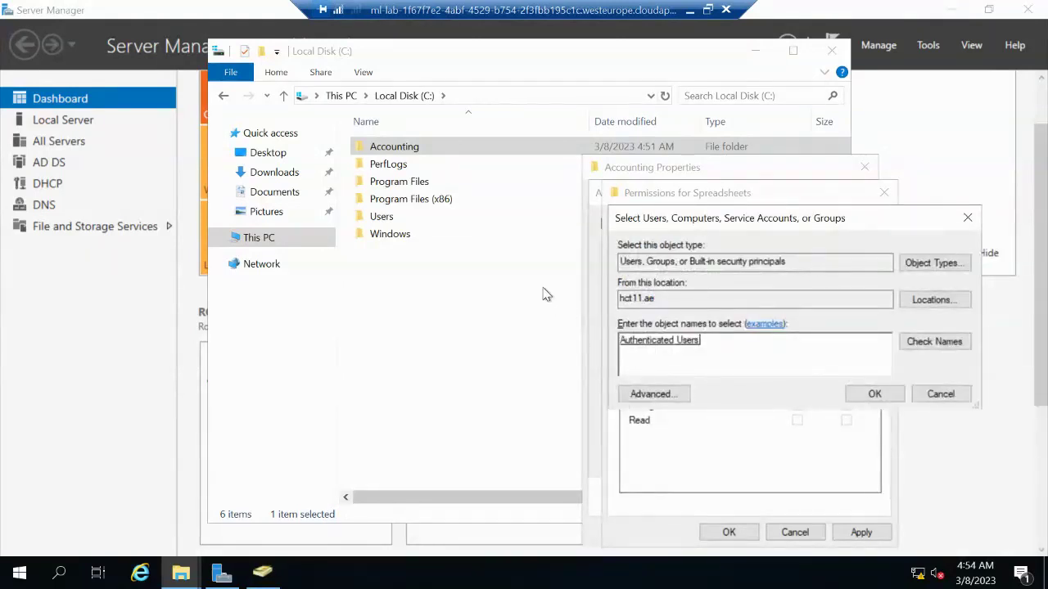
pyautogui.click(874, 394)
# Allow Full Control for Authenticated Users, apply, and close the sharing and properties dialogs
pyautogui.click(671, 259)
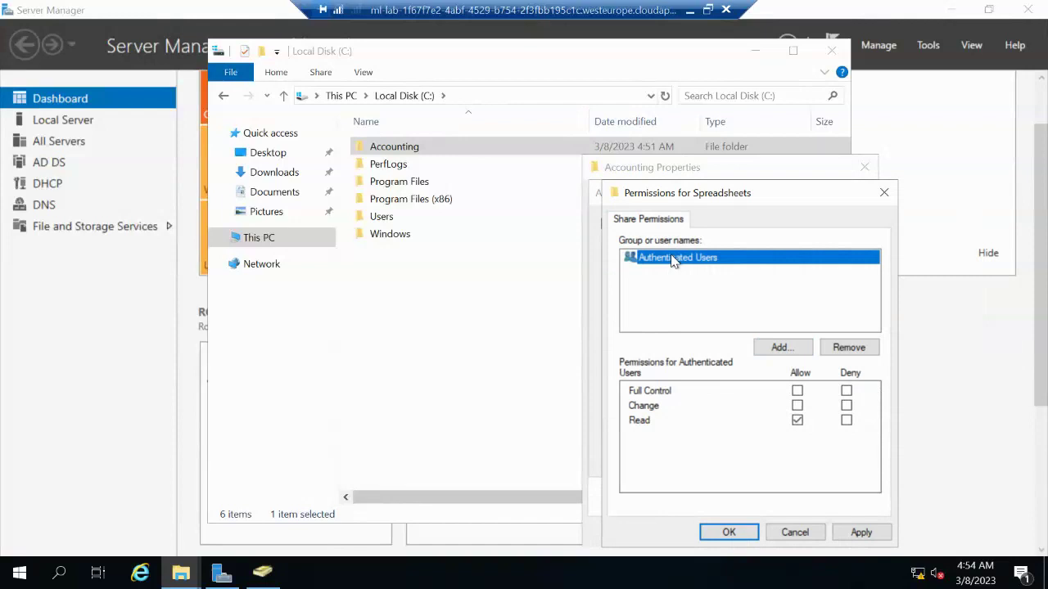
pyautogui.click(796, 391)
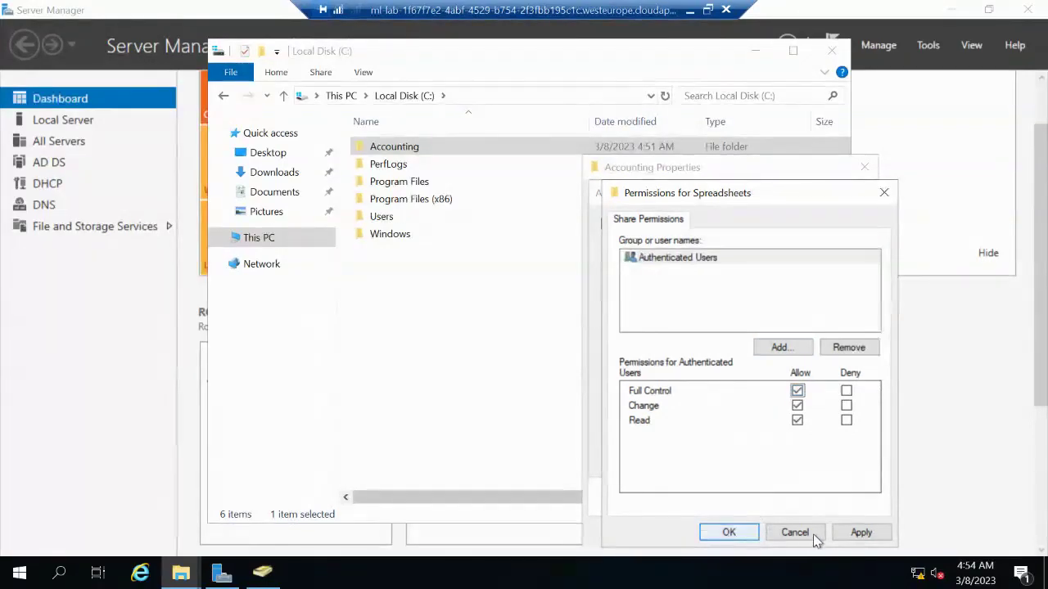
pyautogui.click(876, 533)
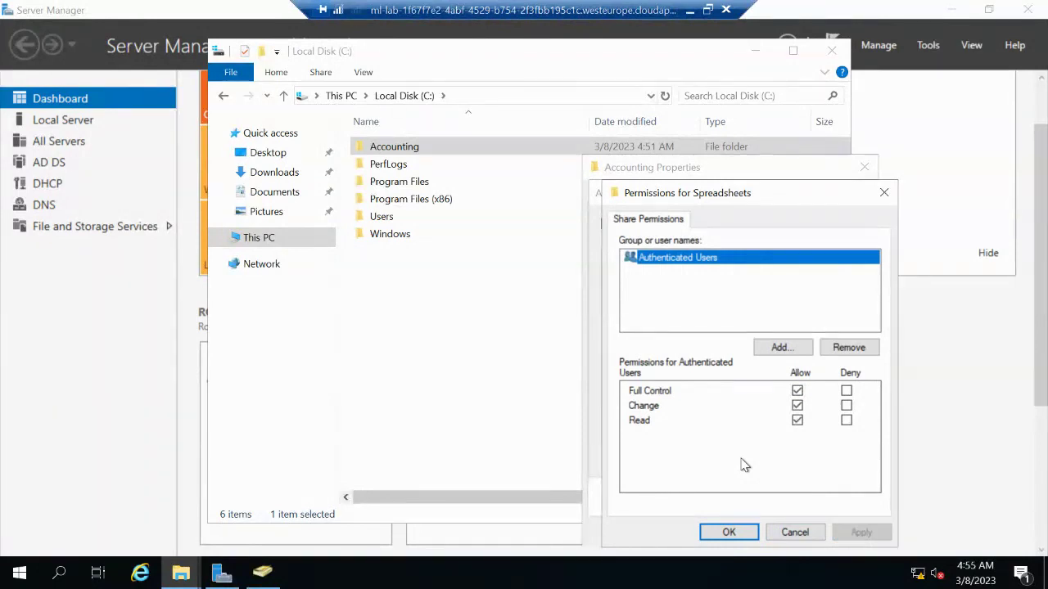
pyautogui.click(728, 533)
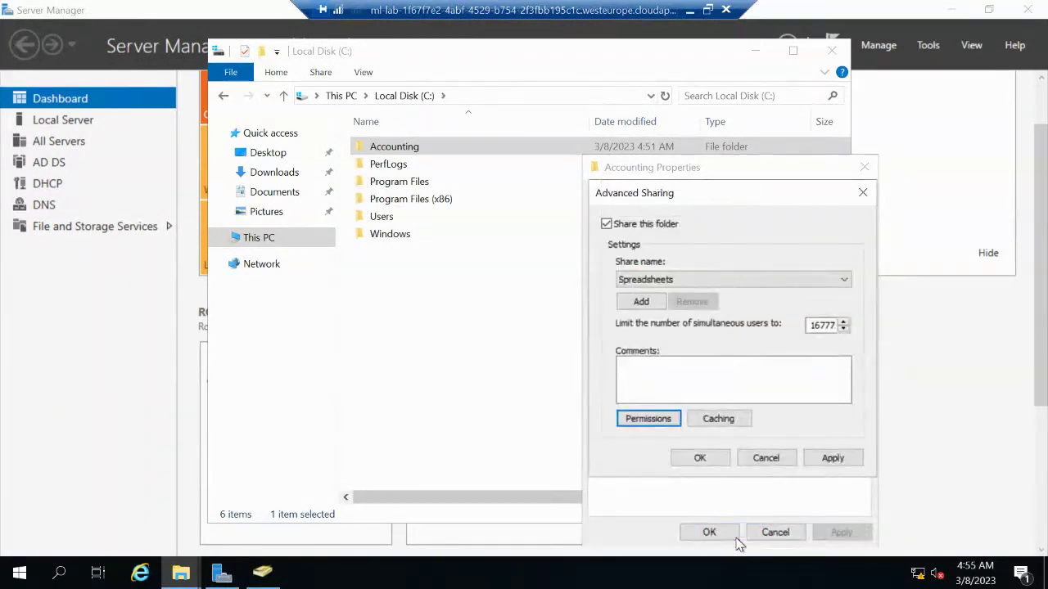
pyautogui.click(701, 458)
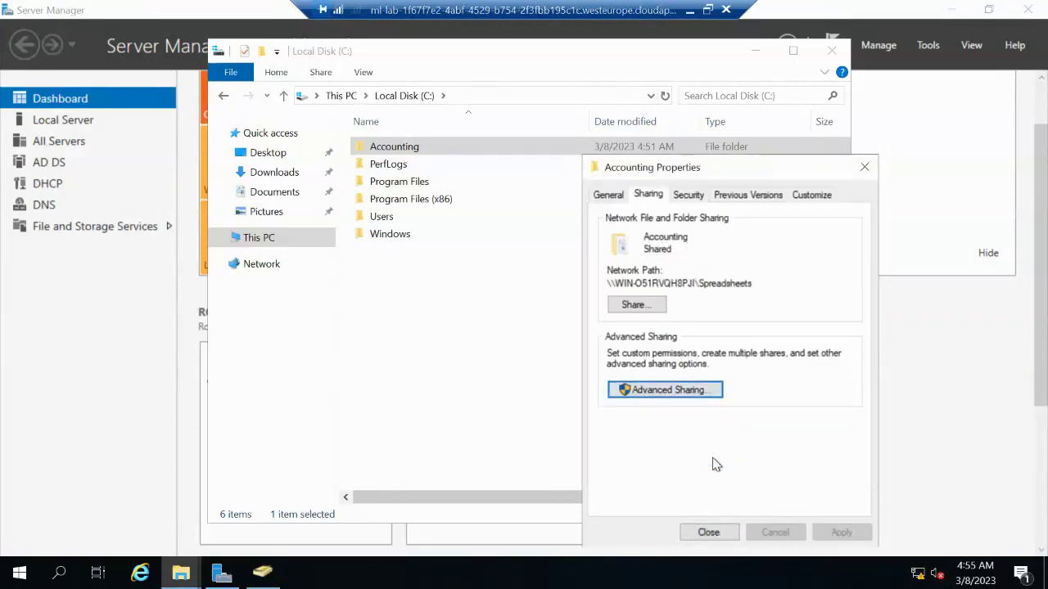
pyautogui.click(709, 533)
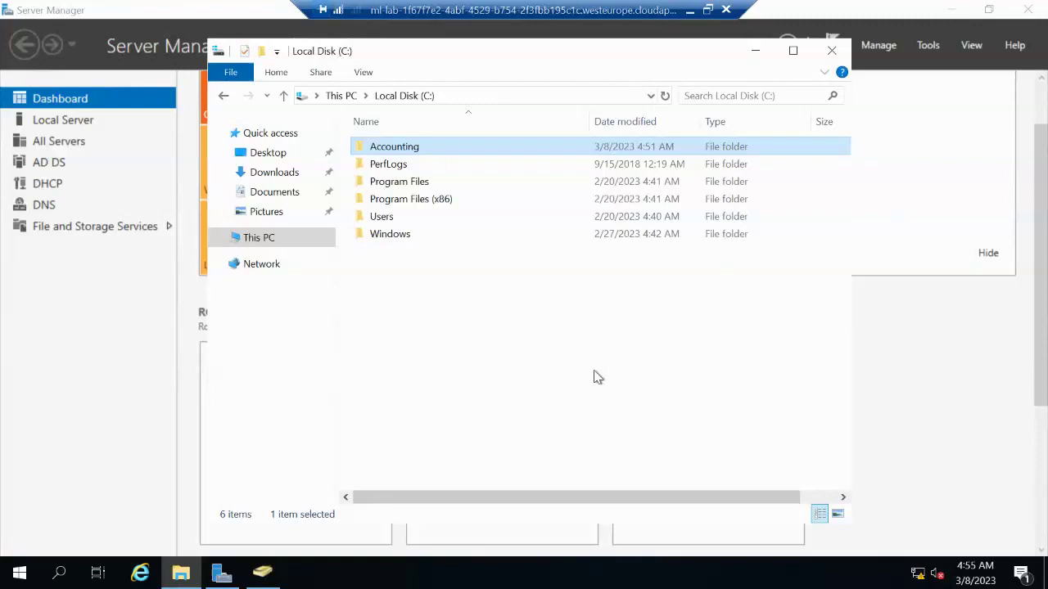
# Reopen the Accounting folder's Properties and view its Security tab permissions
pyautogui.rightClick(416, 154)
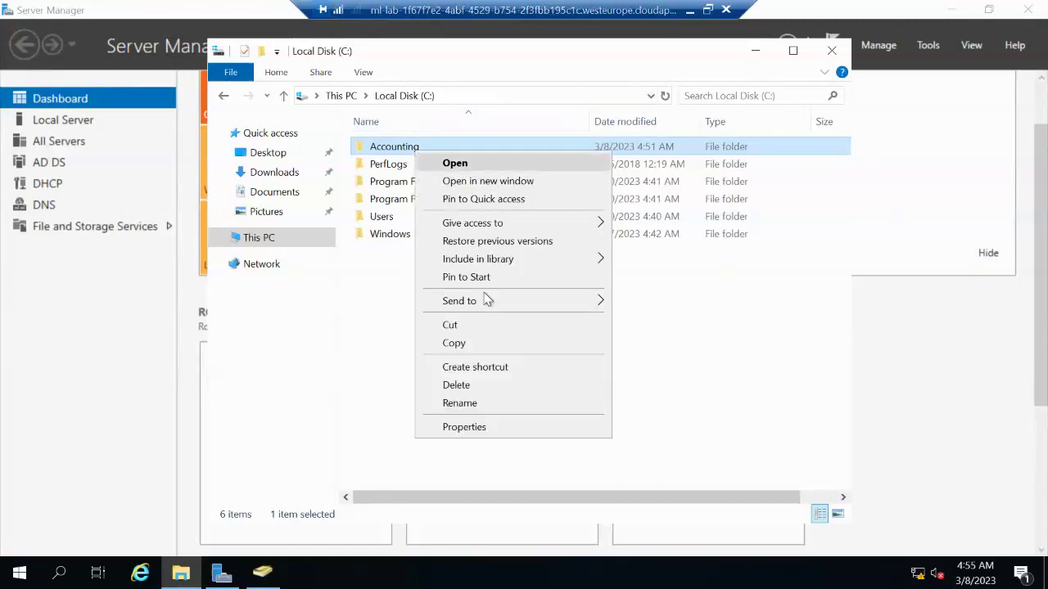
pyautogui.click(464, 428)
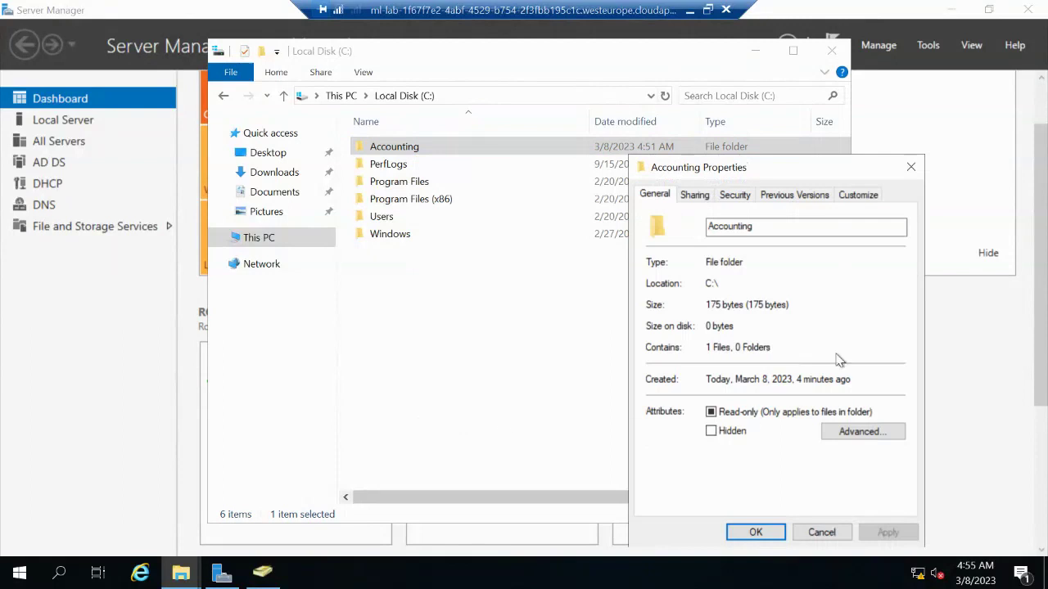
pyautogui.moveTo(796, 168); pyautogui.dragTo(622, 142)
pyautogui.click(521, 169)
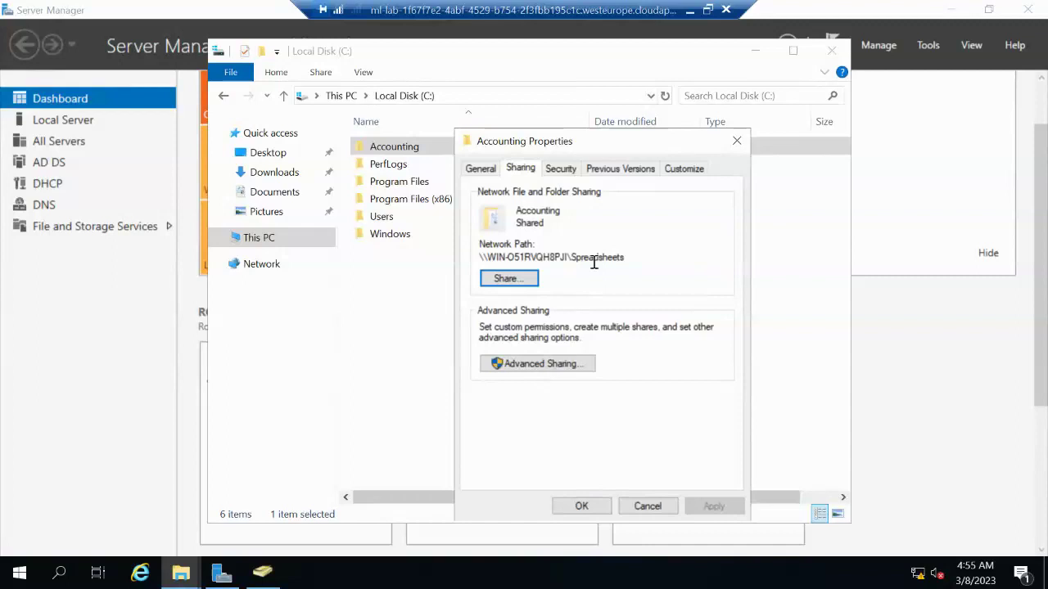
pyautogui.click(562, 172)
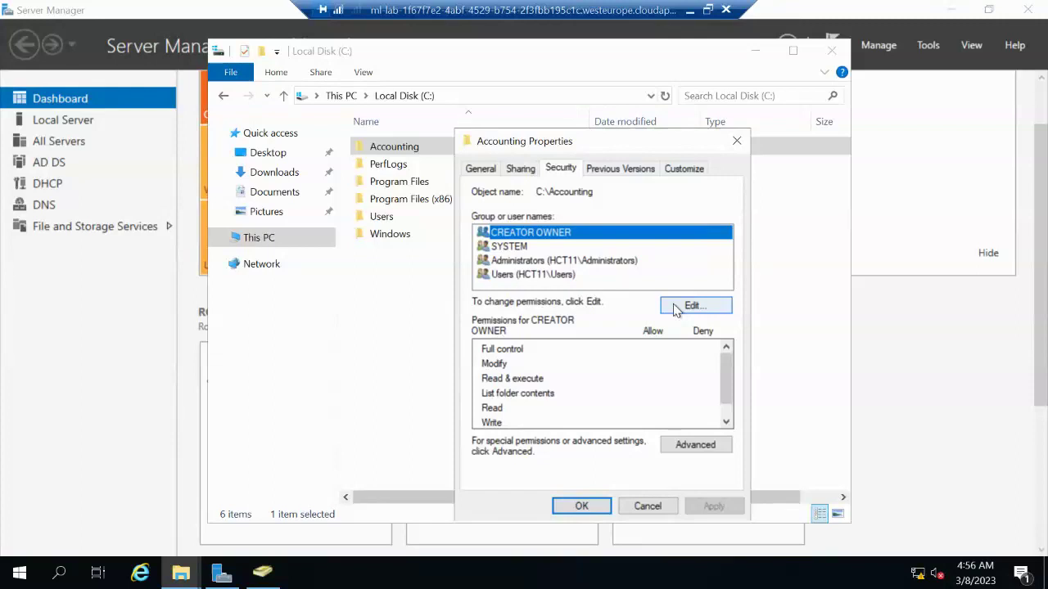
# Add the SalesDLG group to Accounting's NTFS permissions with default Read & execute access
pyautogui.click(674, 309)
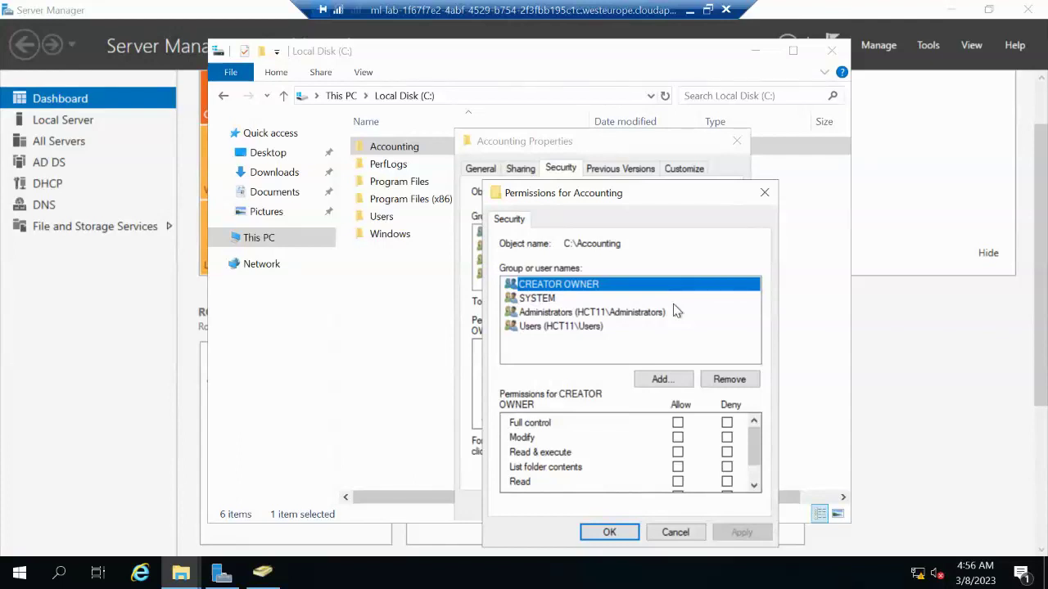
pyautogui.click(662, 381)
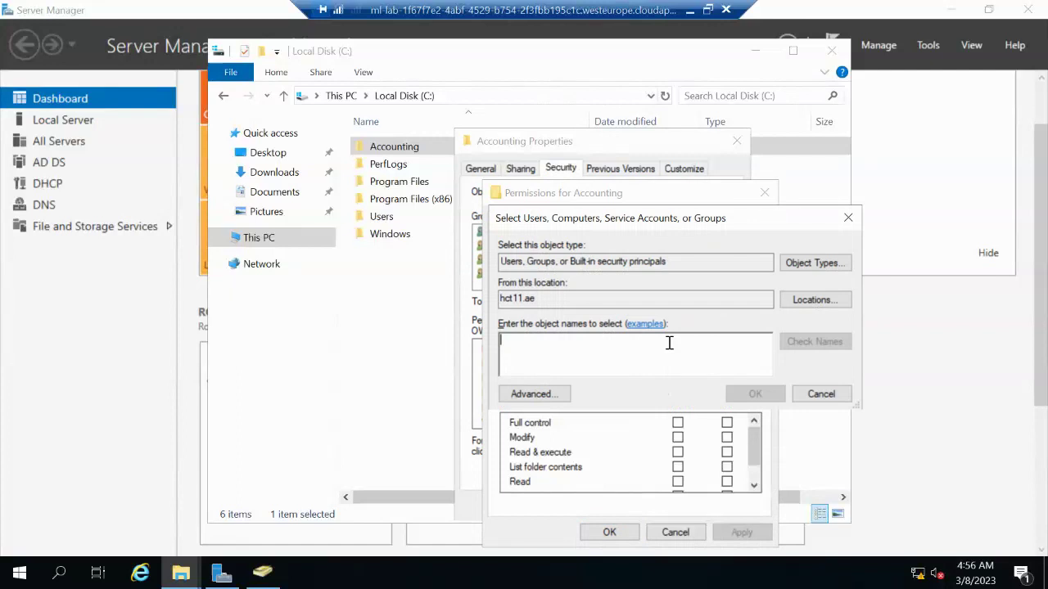
pyautogui.write('sal')
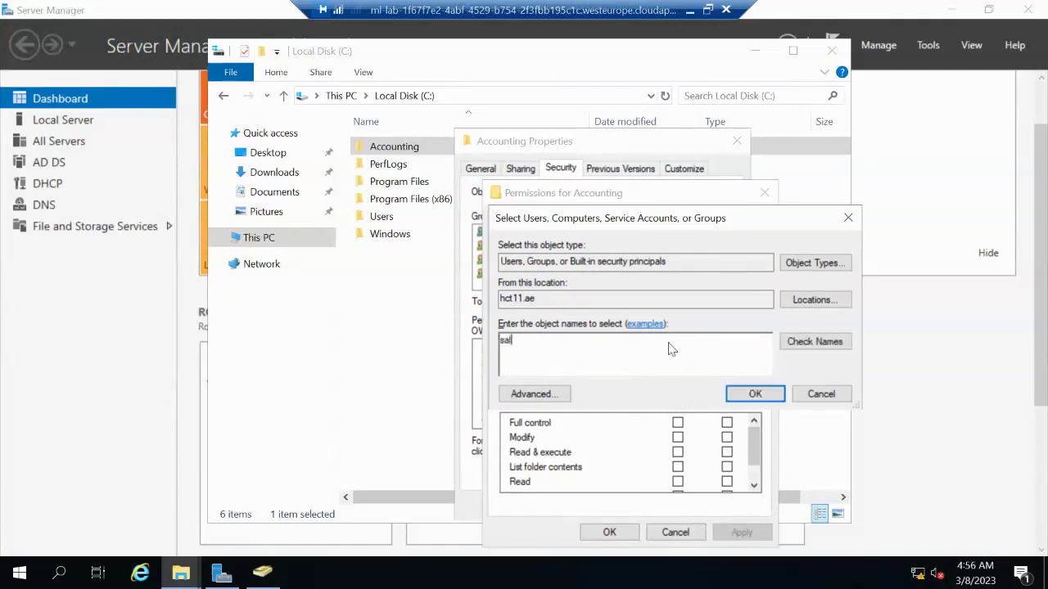
pyautogui.write('es')
pyautogui.click(848, 346)
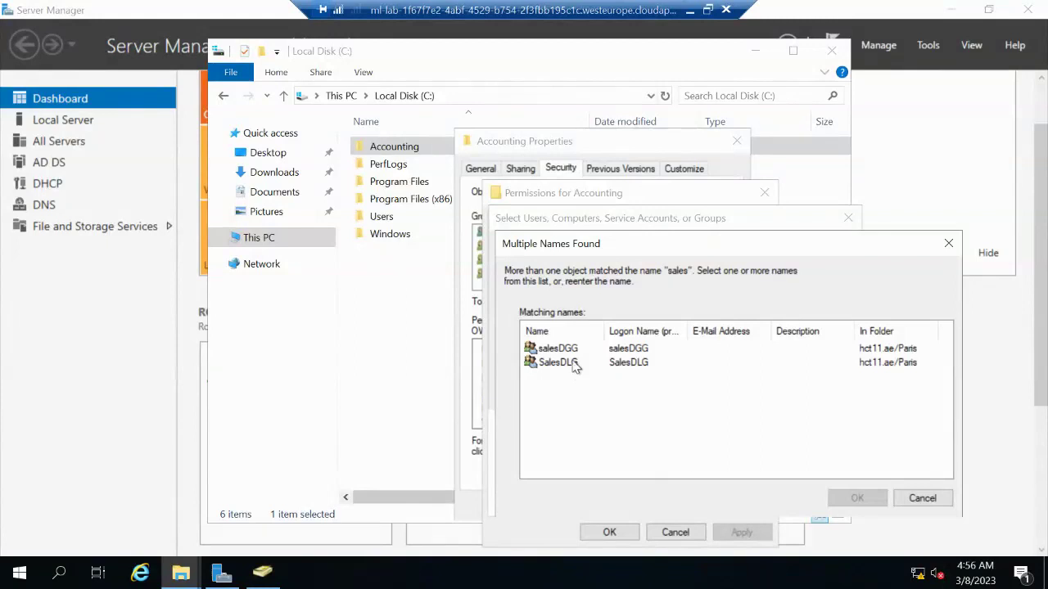
pyautogui.click(575, 363)
pyautogui.click(851, 498)
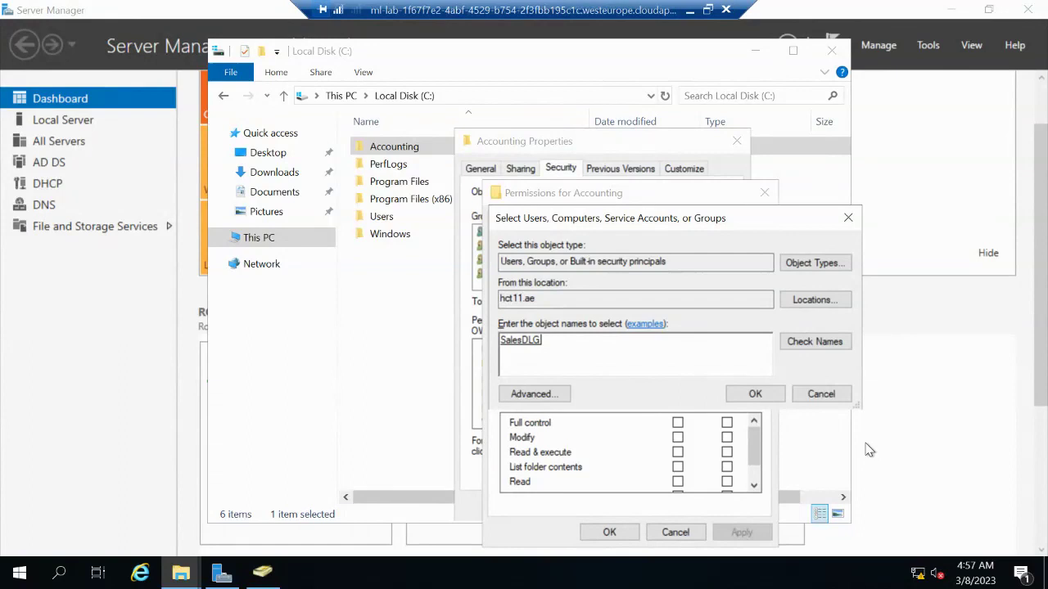
pyautogui.click(773, 395)
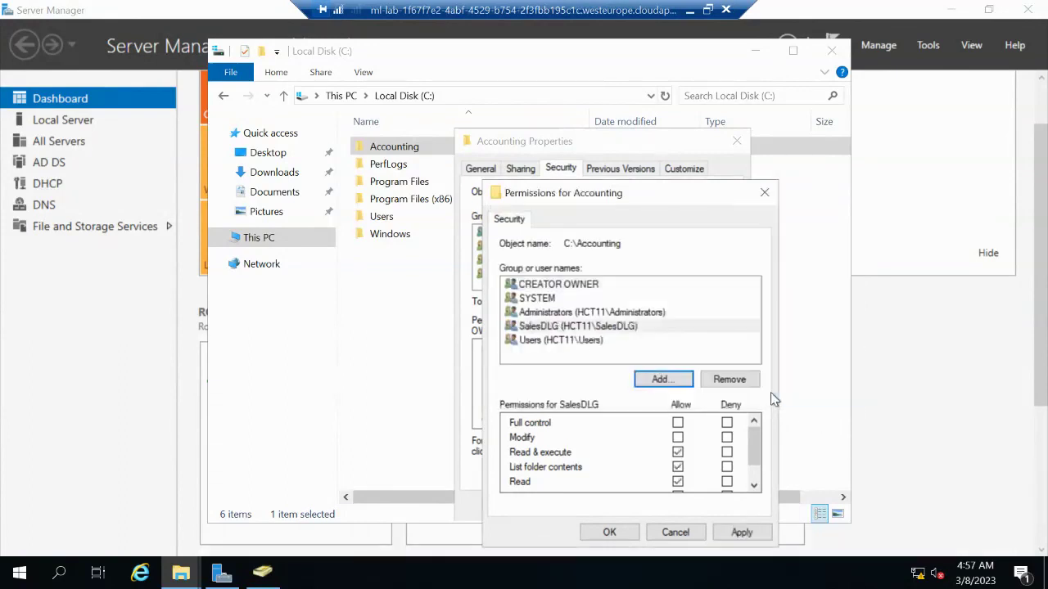
# Clear SalesDLG's Read & execute, List folder contents and Read allows, then apply
pyautogui.click(637, 328)
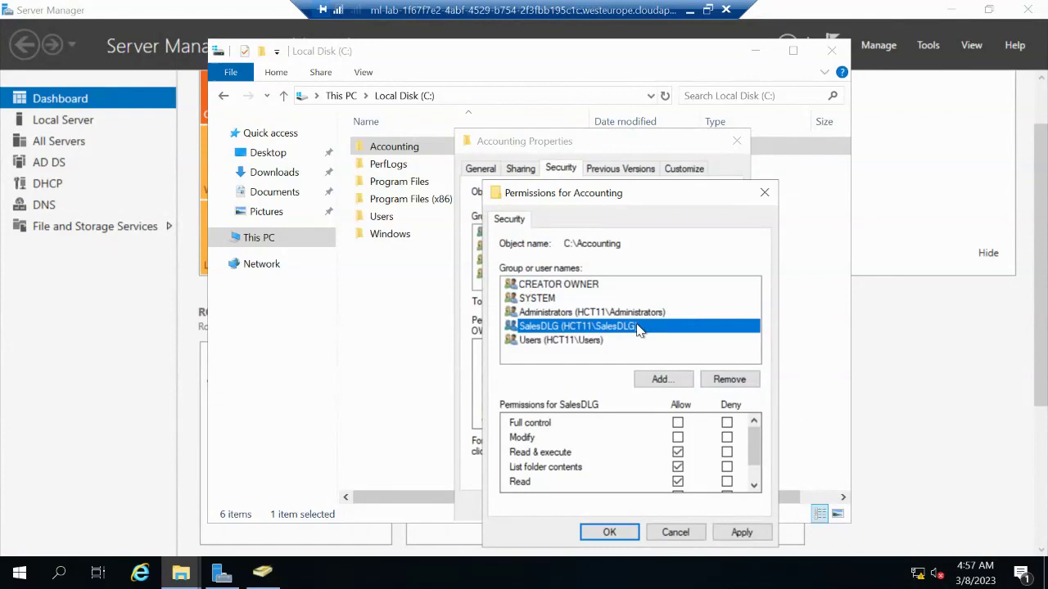
pyautogui.click(677, 467)
pyautogui.click(760, 486)
pyautogui.click(758, 488)
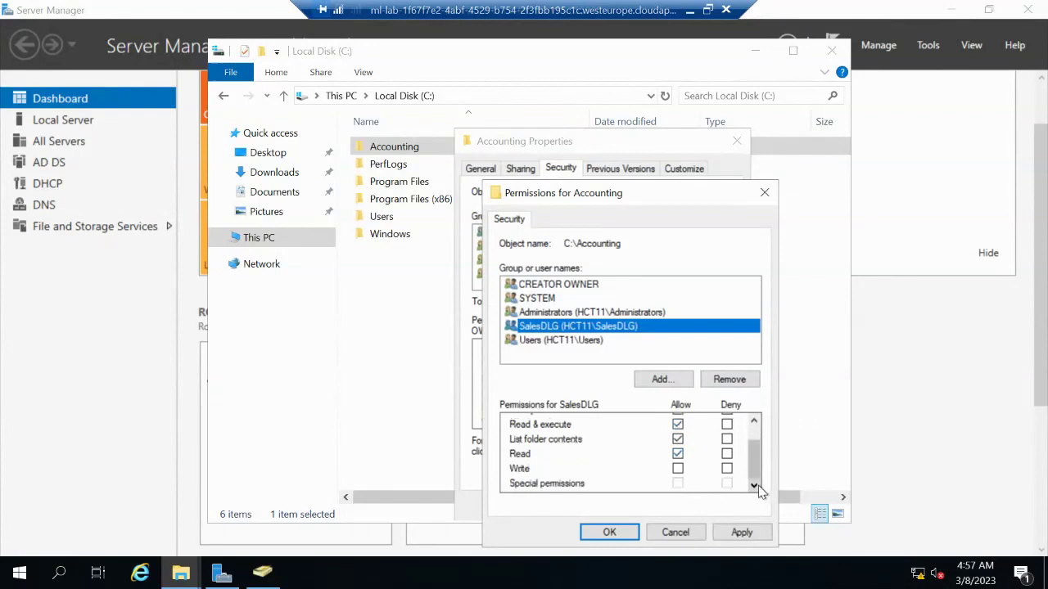
pyautogui.click(678, 440)
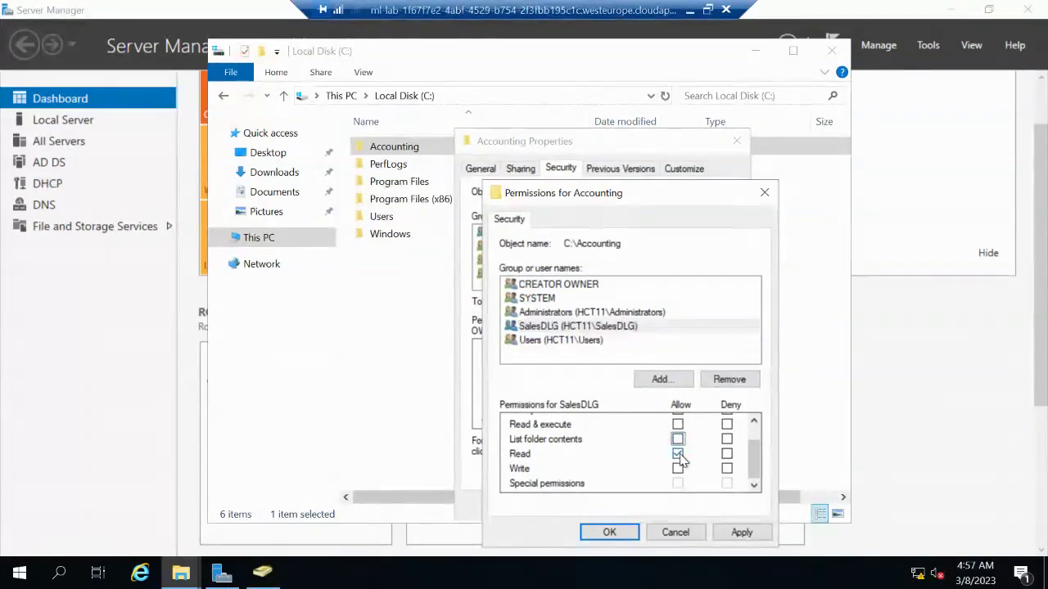
pyautogui.click(677, 453)
pyautogui.click(739, 532)
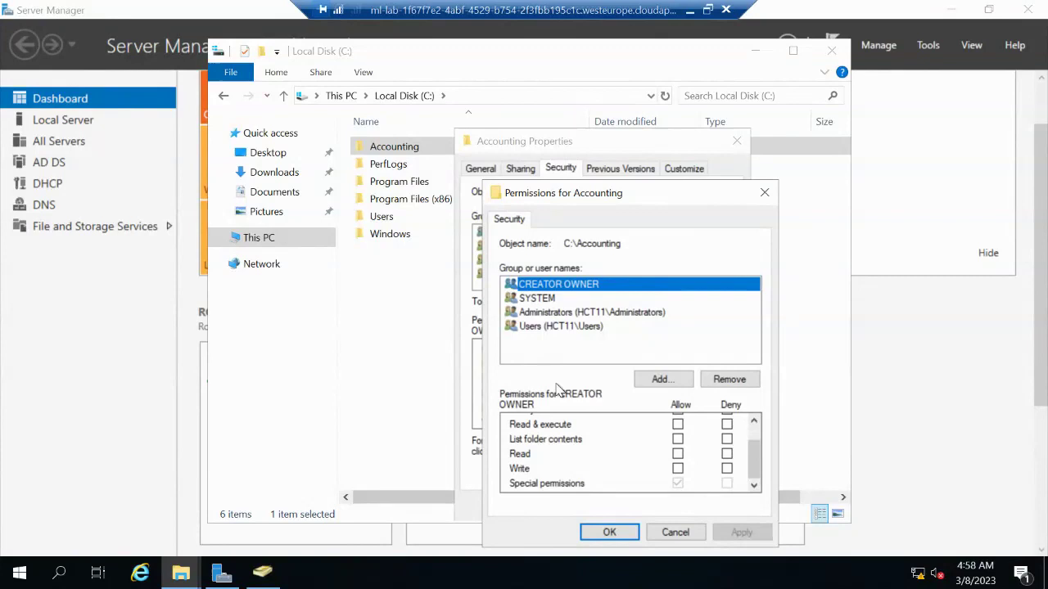
pyautogui.click(663, 379)
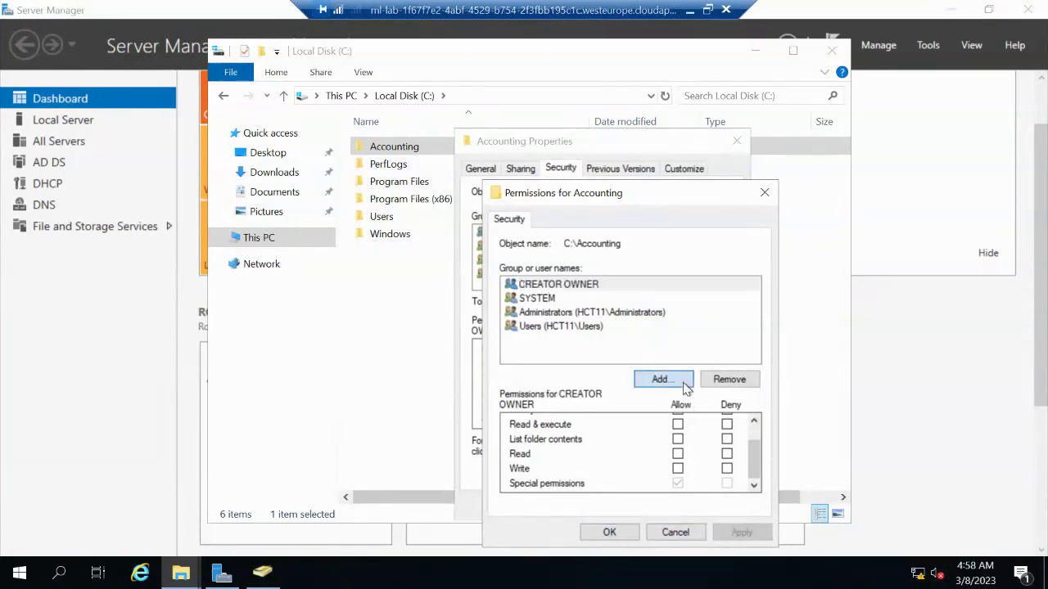
pyautogui.write('rak')
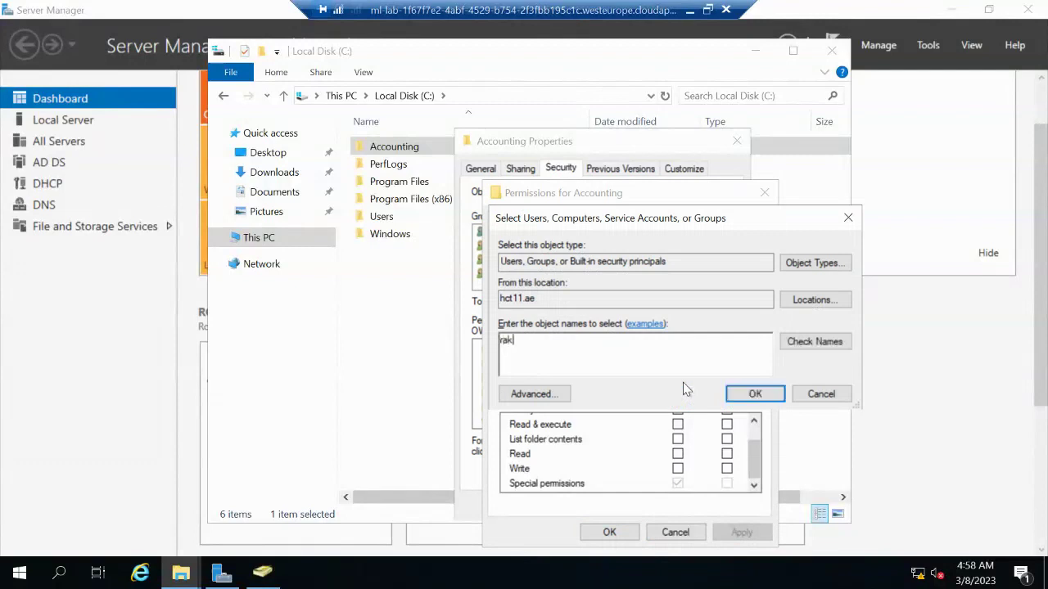
pyautogui.click(844, 342)
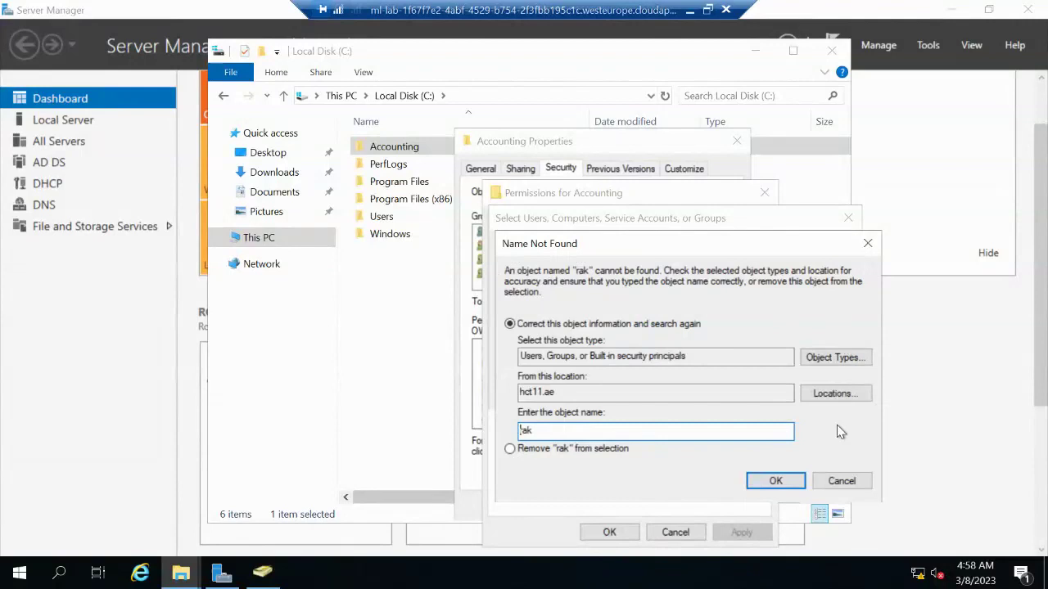
pyautogui.click(841, 481)
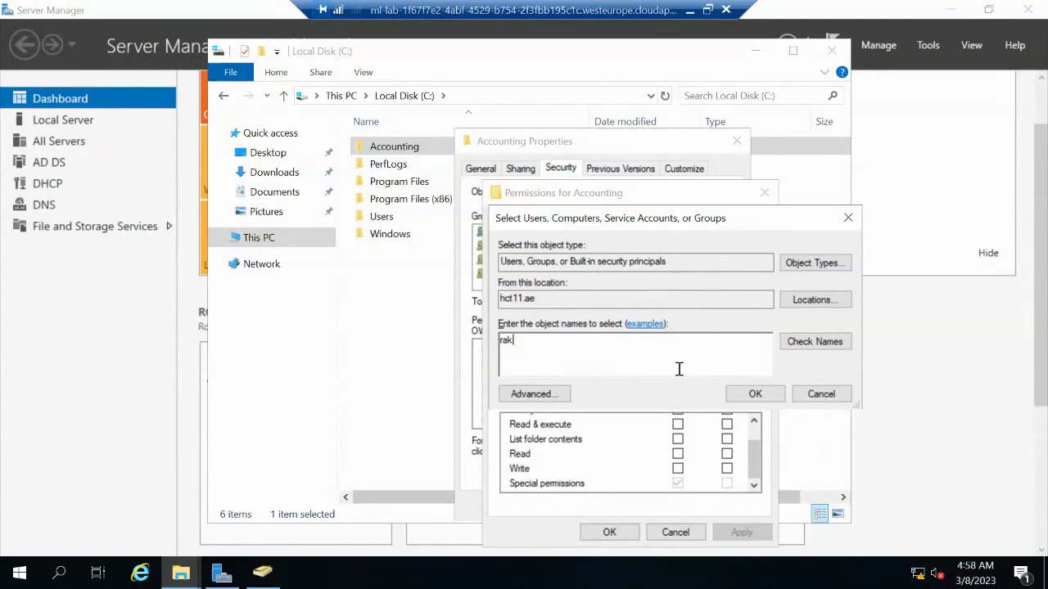
pyautogui.write('it')
pyautogui.click(842, 342)
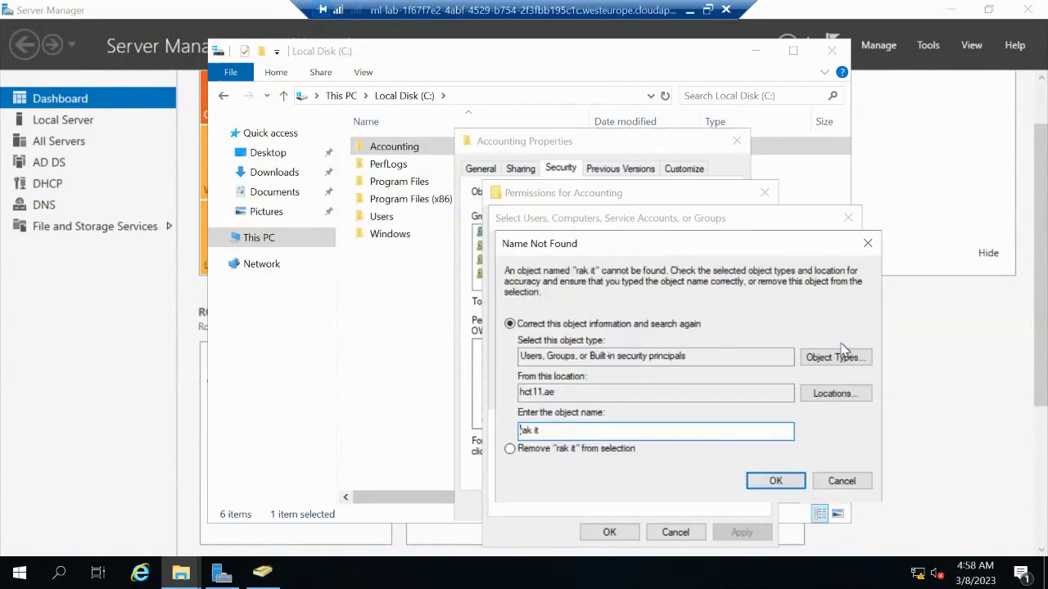
pyautogui.click(834, 482)
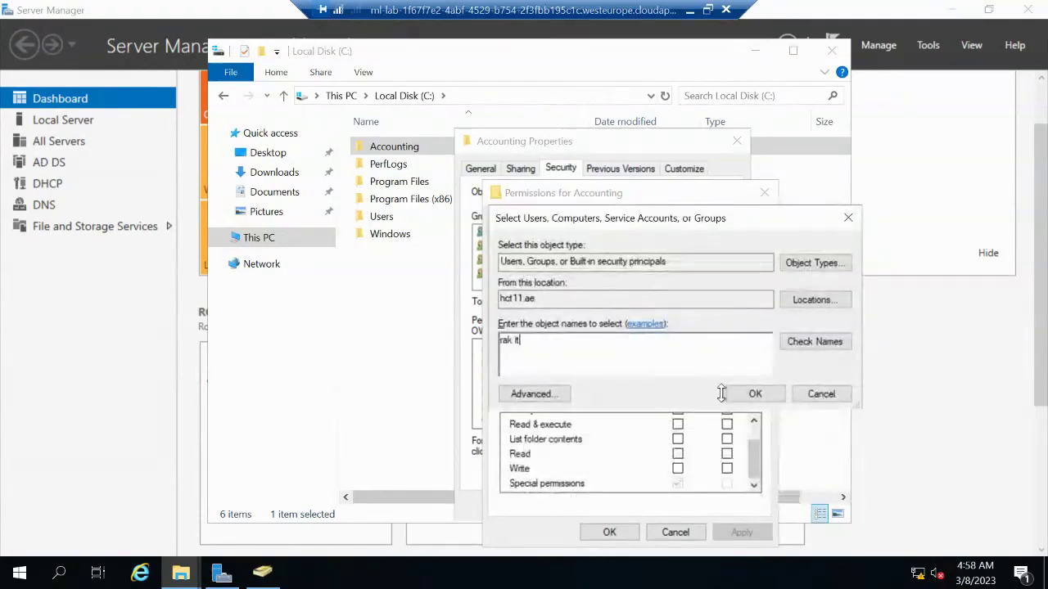
pyautogui.click(802, 396)
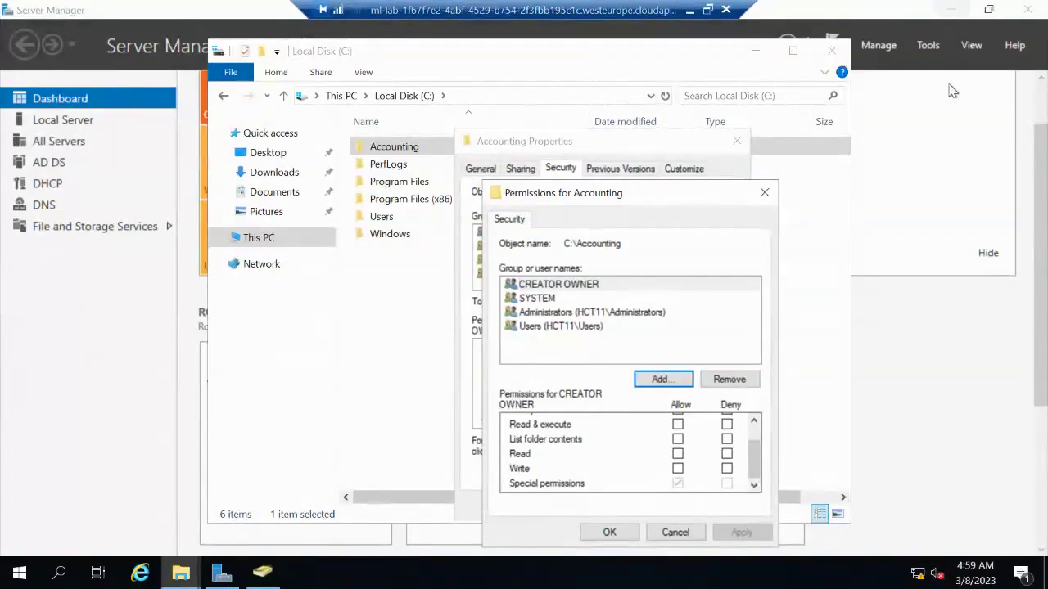
# Close File Explorer, Server Manager and the Accounting permission dialogs, returning to ADUC
pyautogui.click(815, 60)
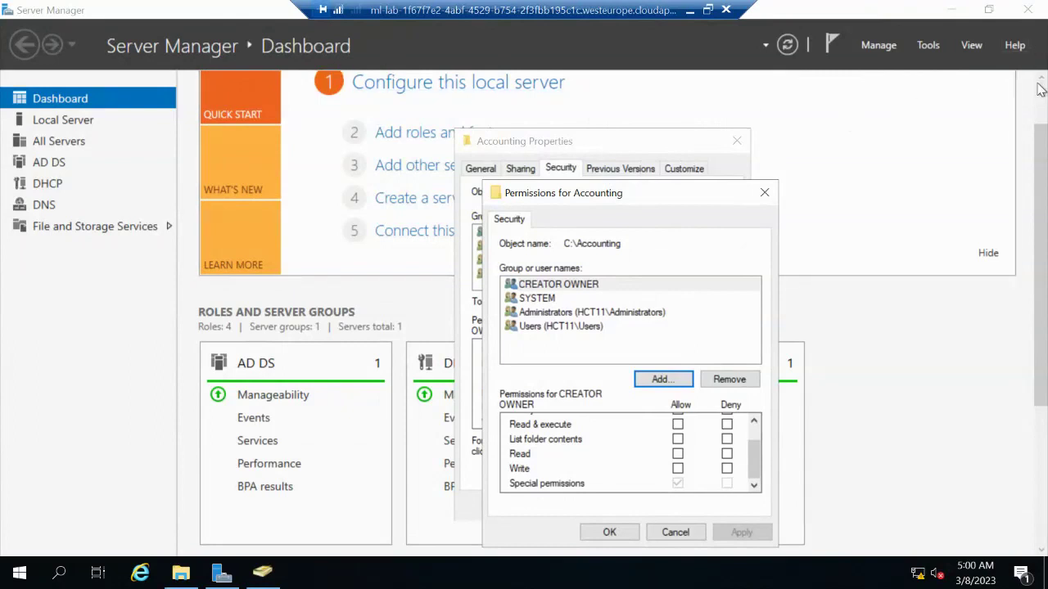
pyautogui.moveTo(1045, 145); pyautogui.dragTo(1043, 81)
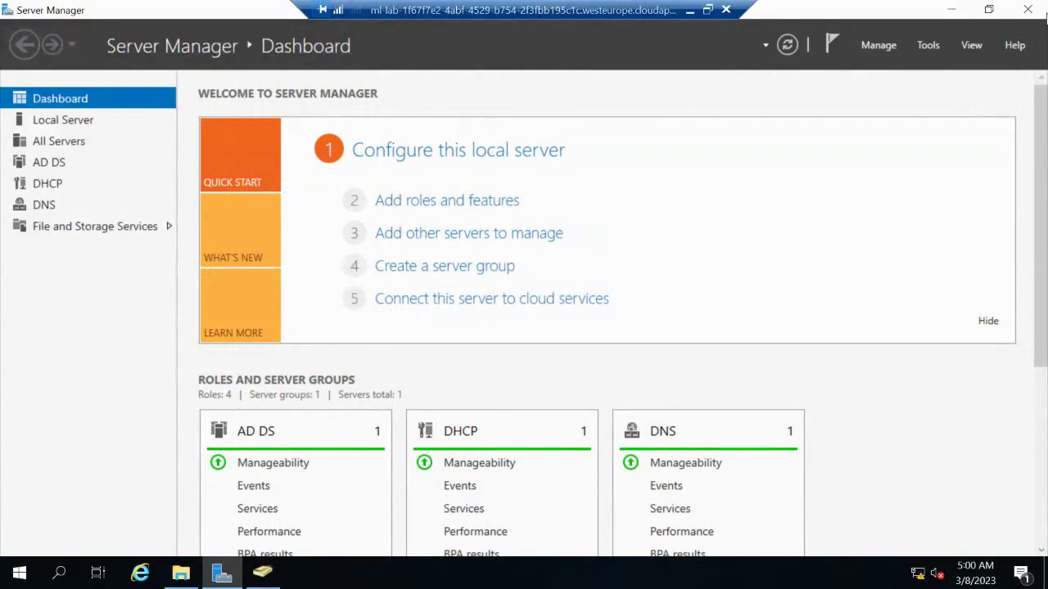
pyautogui.click(1031, 13)
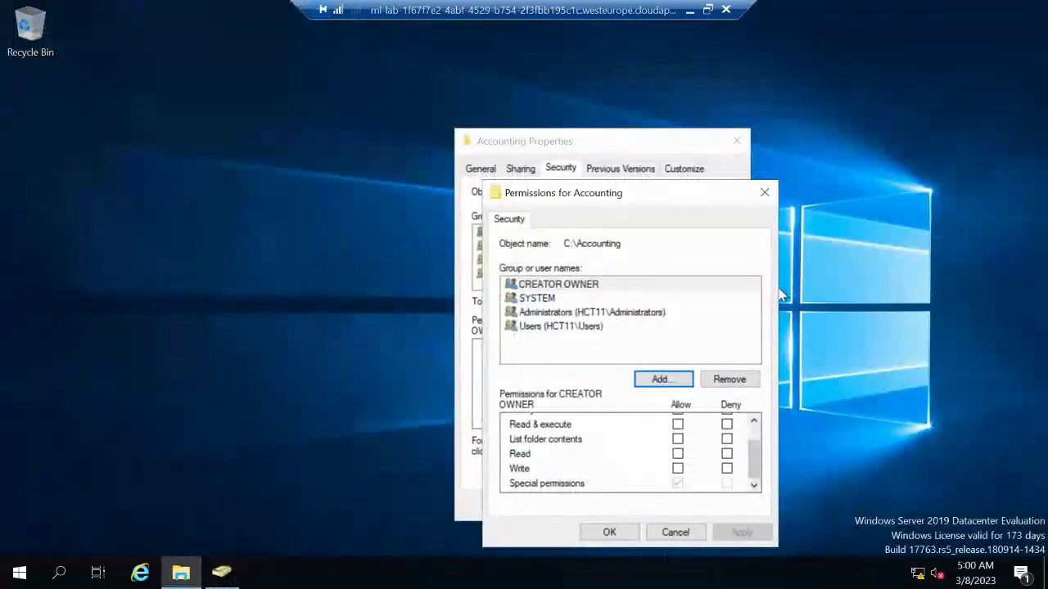
pyautogui.click(761, 194)
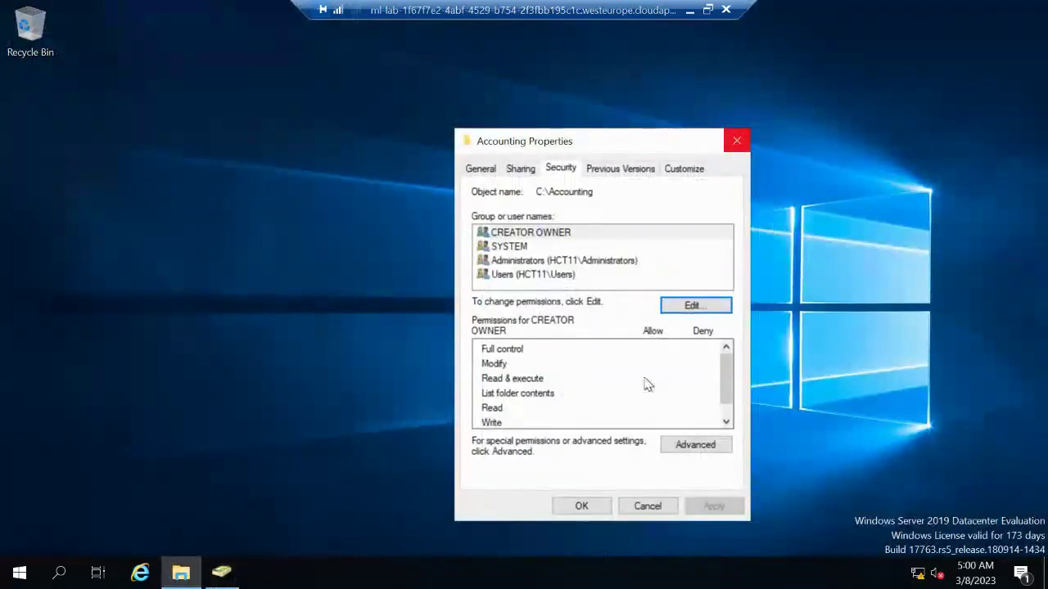
pyautogui.click(580, 505)
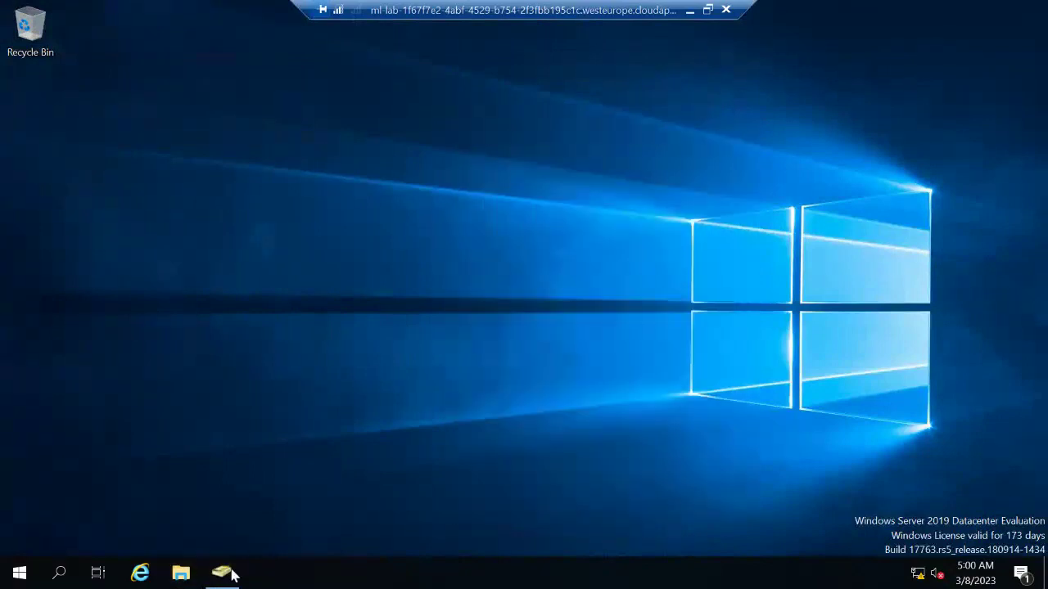
pyautogui.click(230, 575)
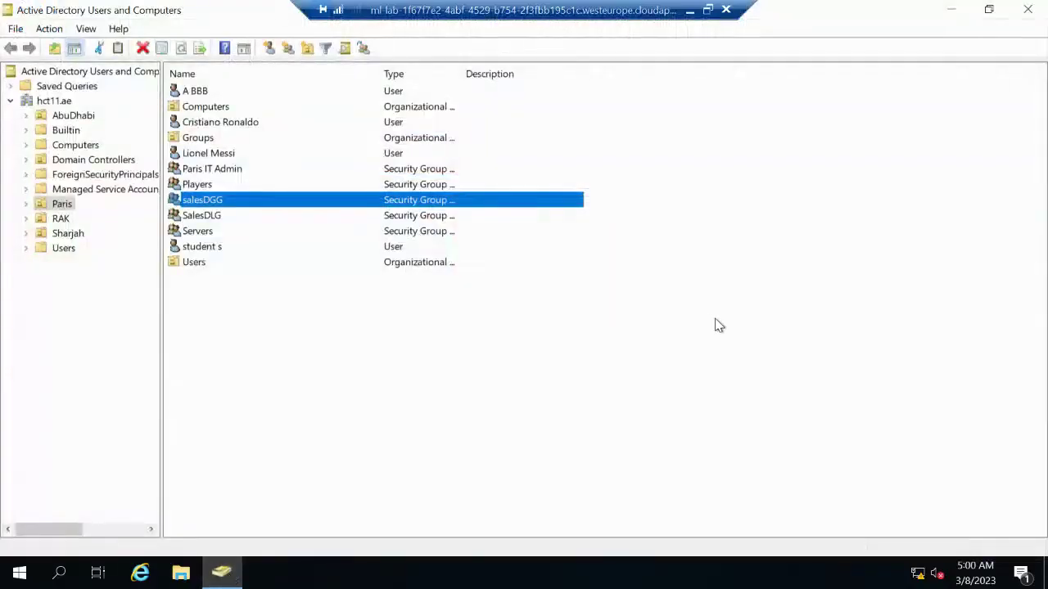
# Close ADUC and relaunch Server Manager from Start, dismissing the Windows Admin Center notice
pyautogui.click(1036, 13)
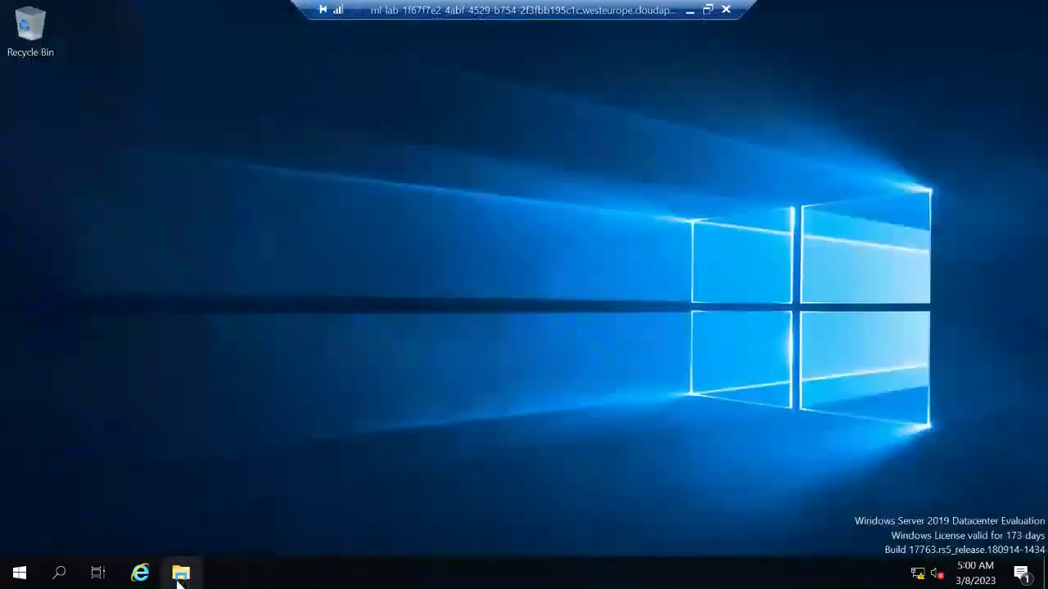
pyautogui.click(99, 574)
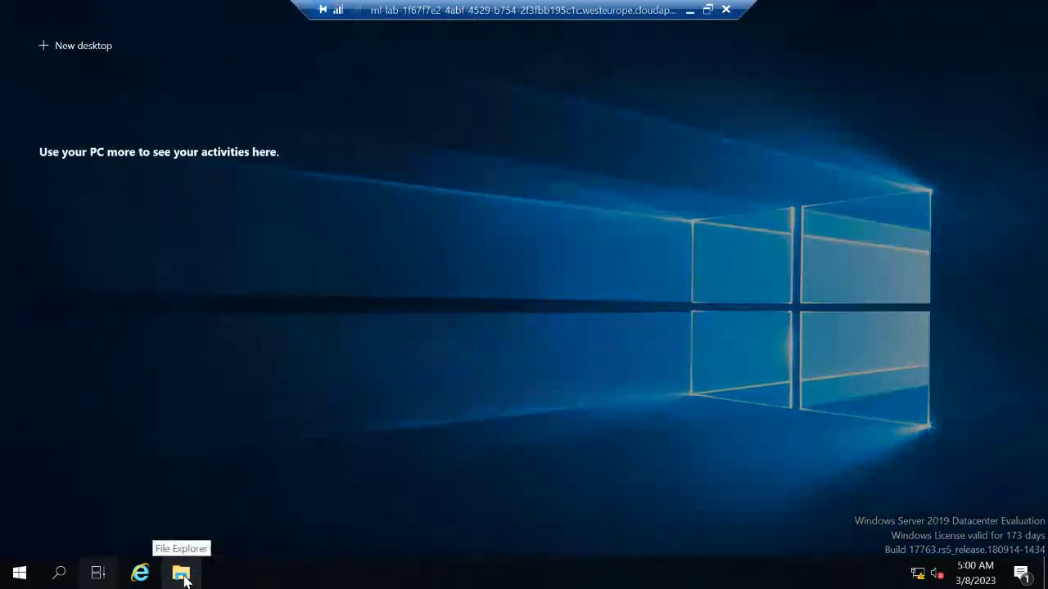
pyautogui.click(18, 572)
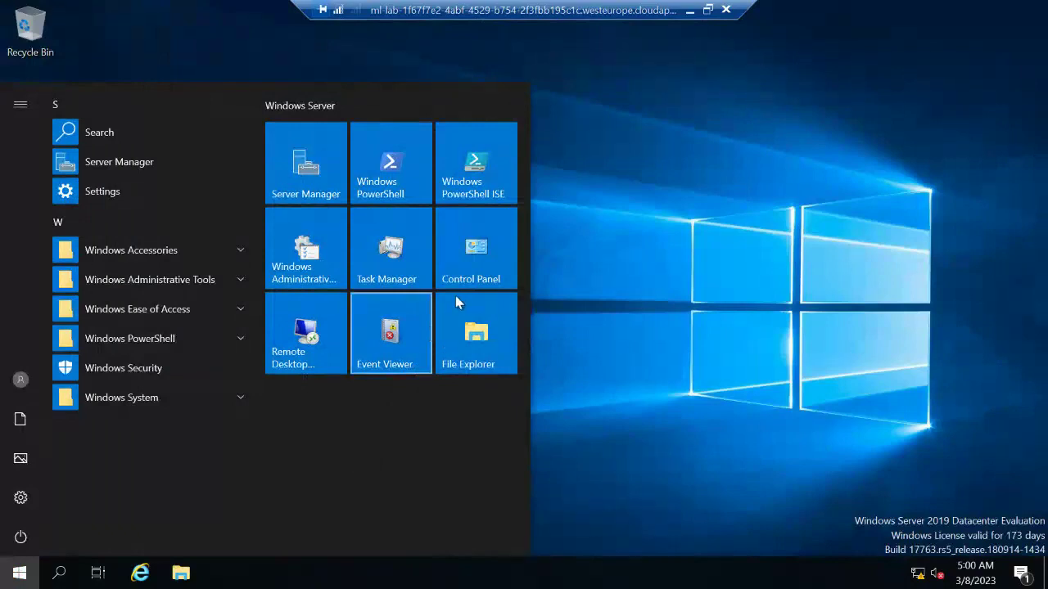
pyautogui.click(315, 176)
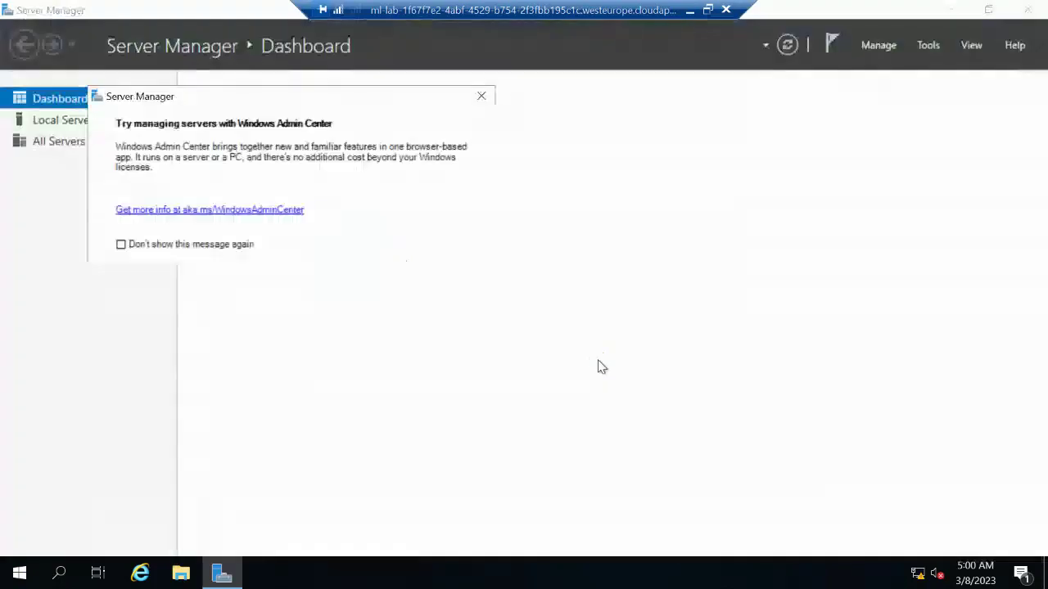
pyautogui.click(481, 96)
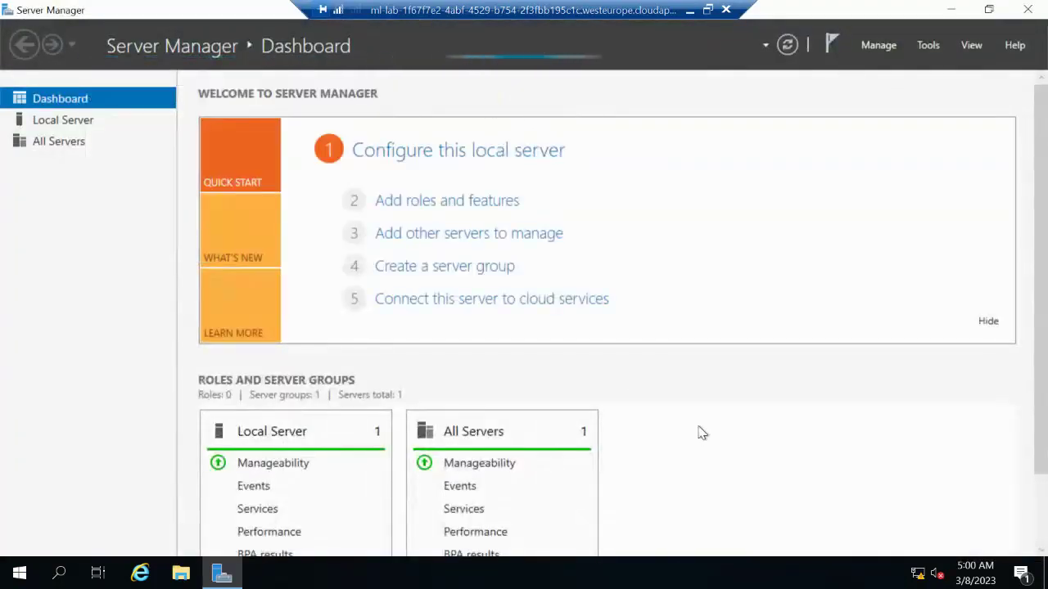
# Minimise the remote desktop session to return to the local browser
pyautogui.scroll(-2, 700, 433)
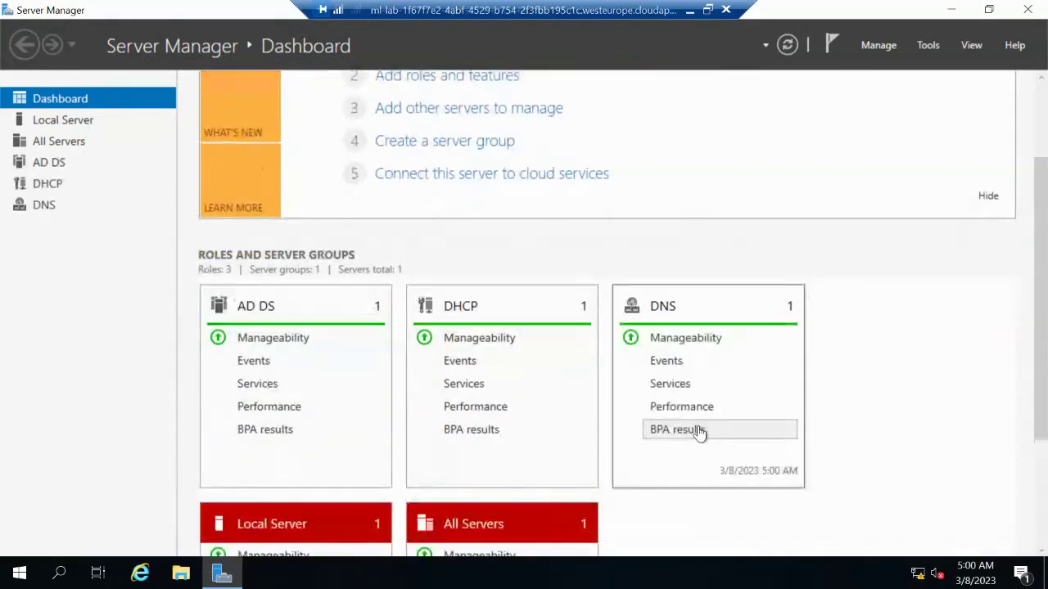
pyautogui.scroll(-2, 911, 417)
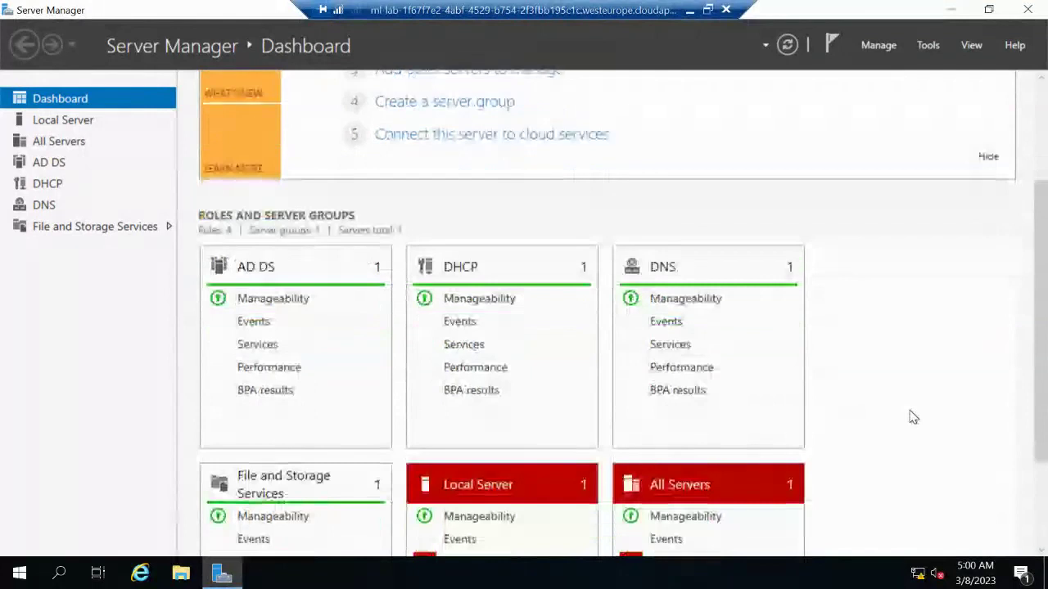
pyautogui.click(690, 10)
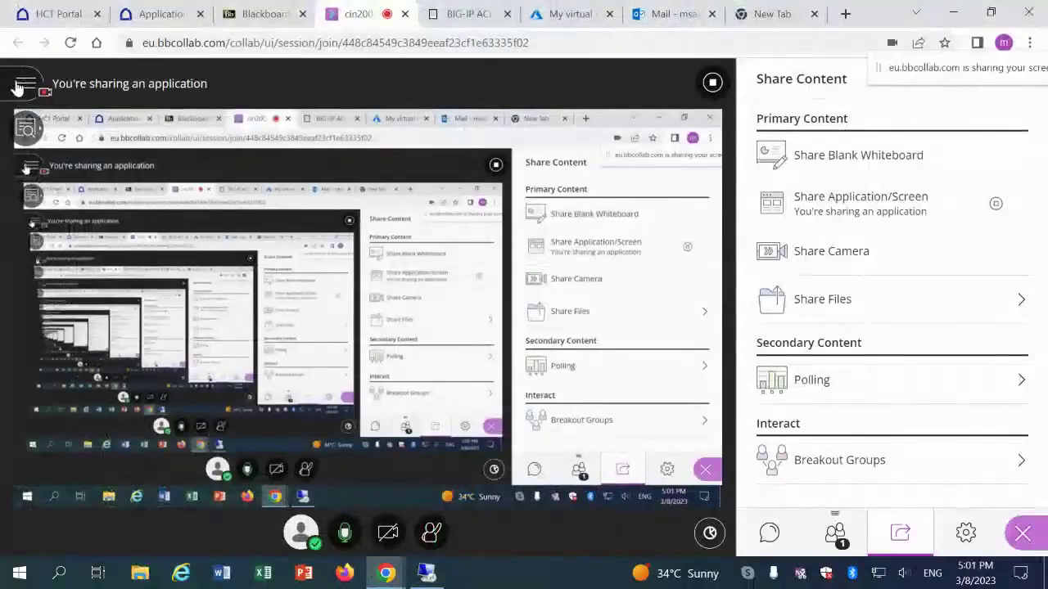